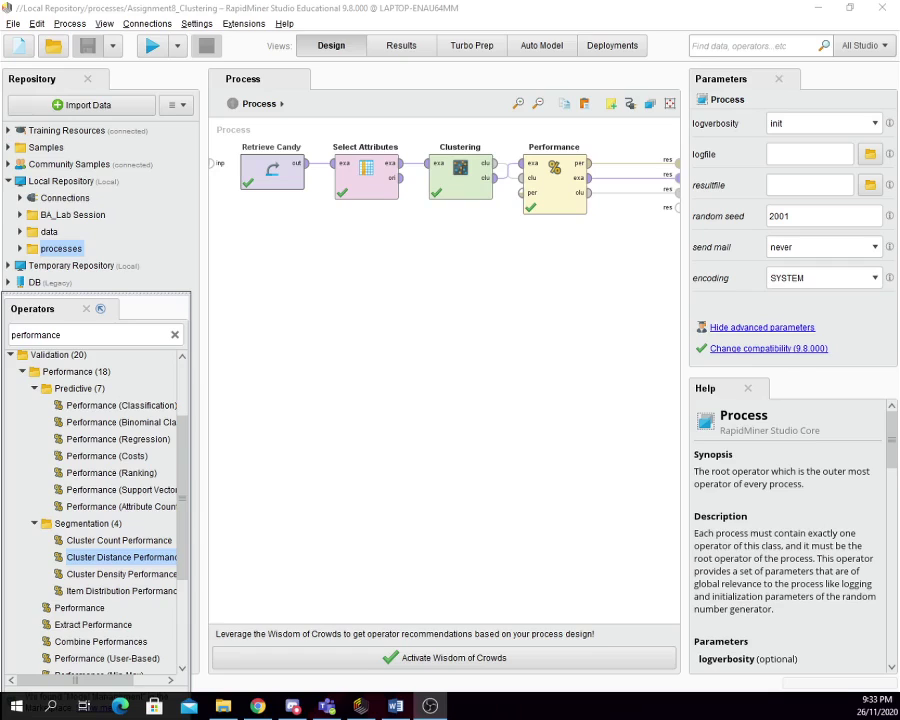
Switch from RapidMiner Studio to the Lab Assignment 8.docx document in Word
click(395, 706)
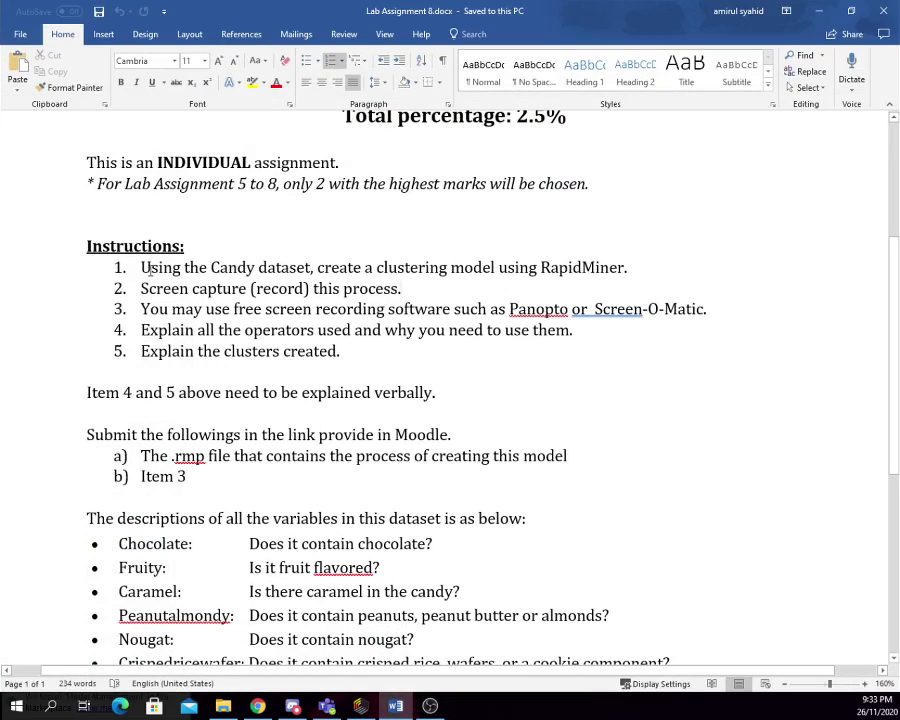
Read the first assignment instruction line, then switch back to the RapidMiner Studio process
drag(144, 267, 600, 267)
click(819, 10)
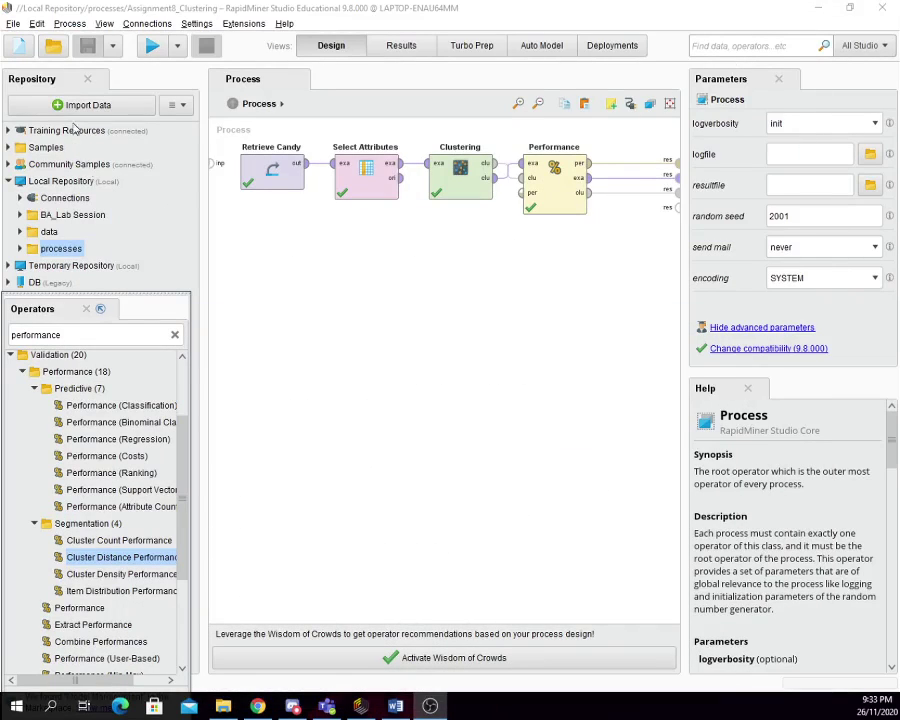
Start a blank process and place a Read CSV operator on the canvas, found by searching 'read'
click(18, 45)
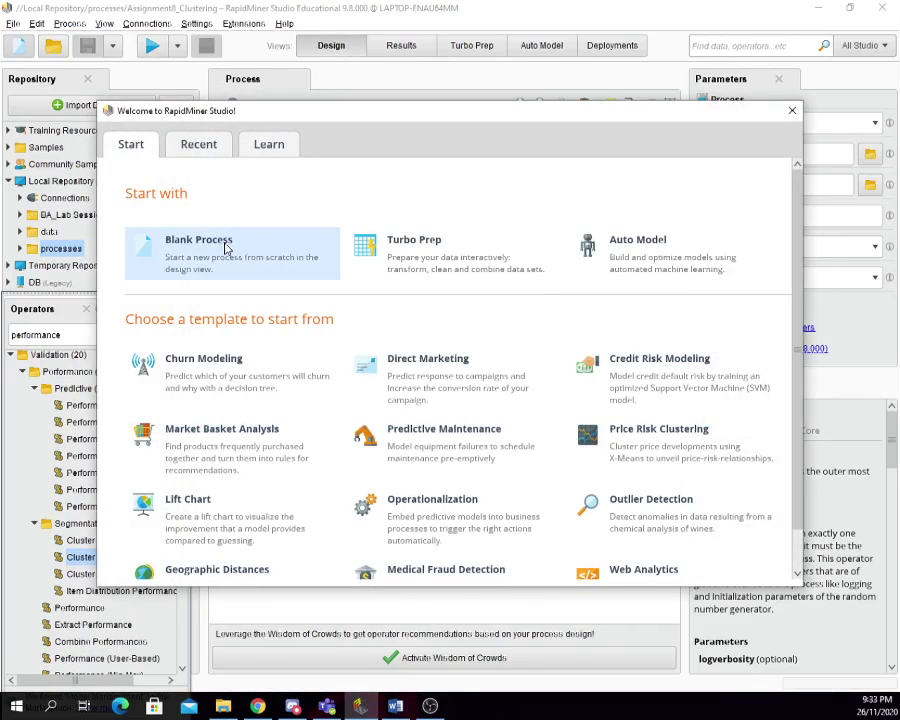
click(226, 248)
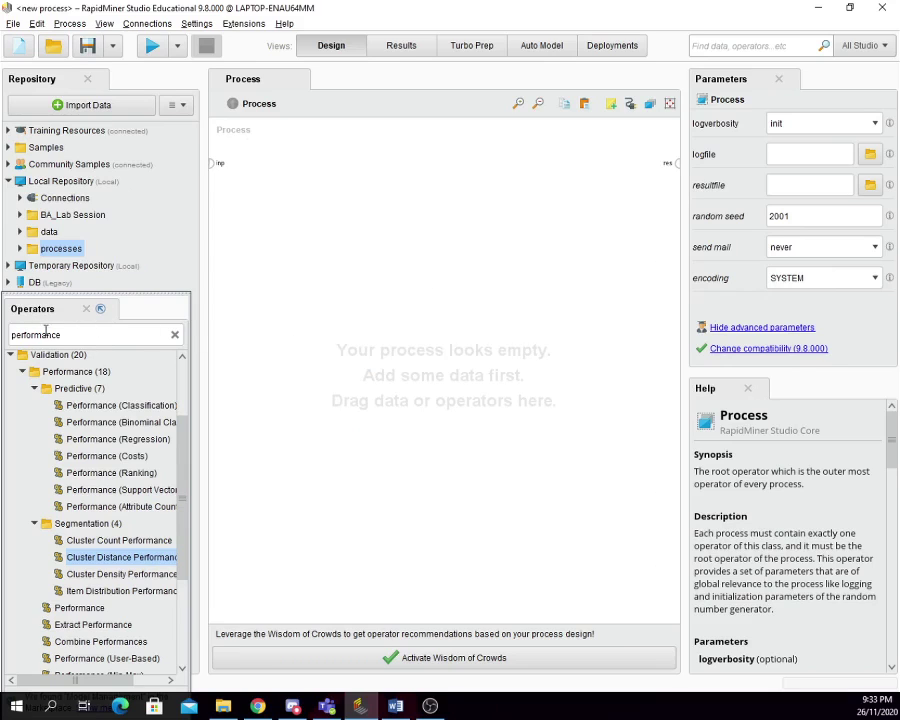
double_click(47, 334)
click(175, 334)
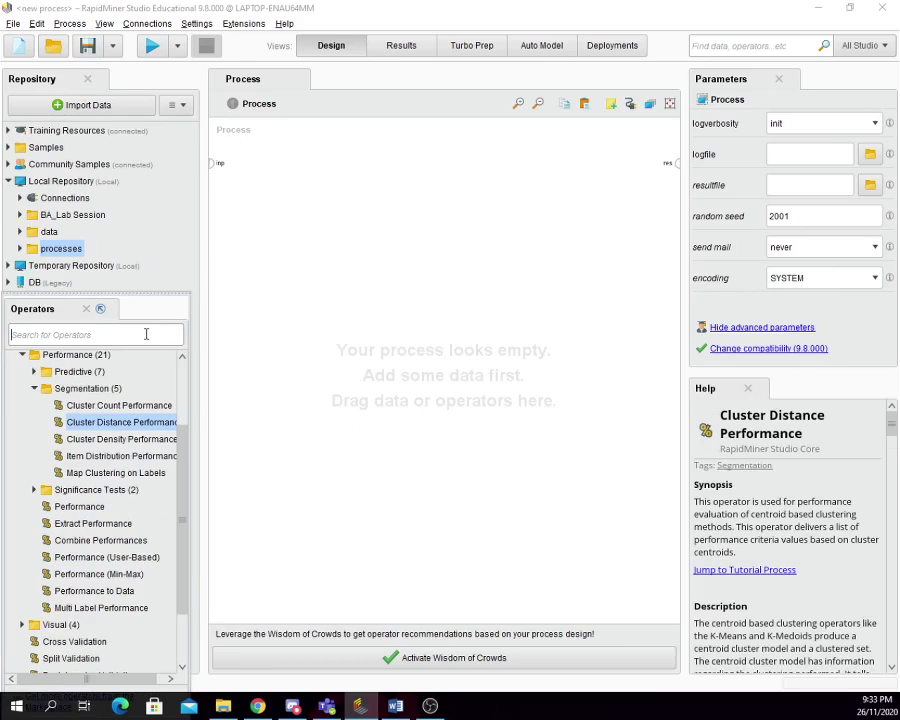
text(read)
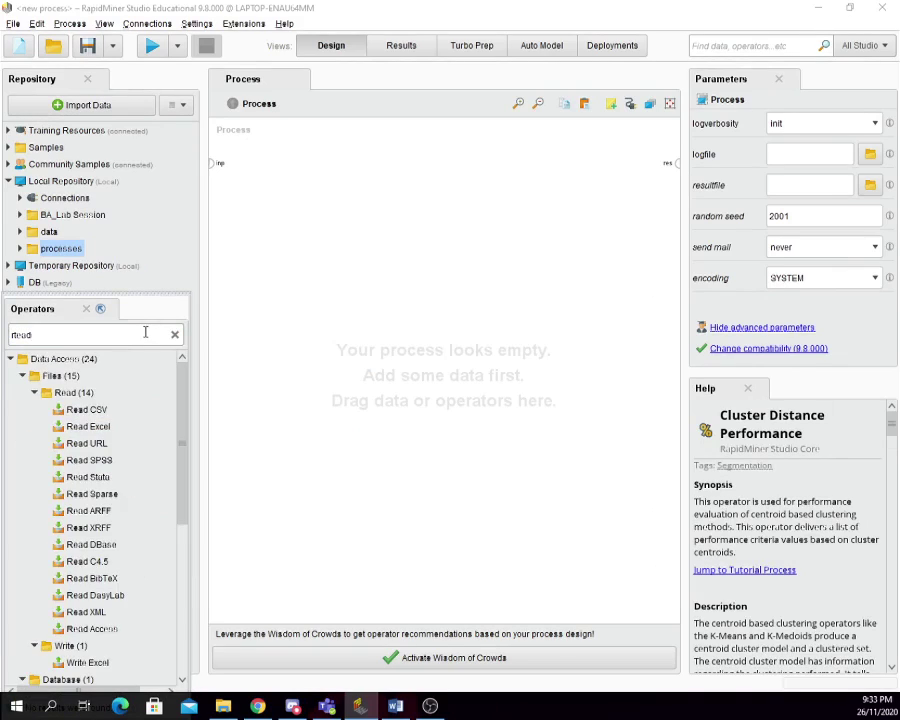
key(BackSpace)
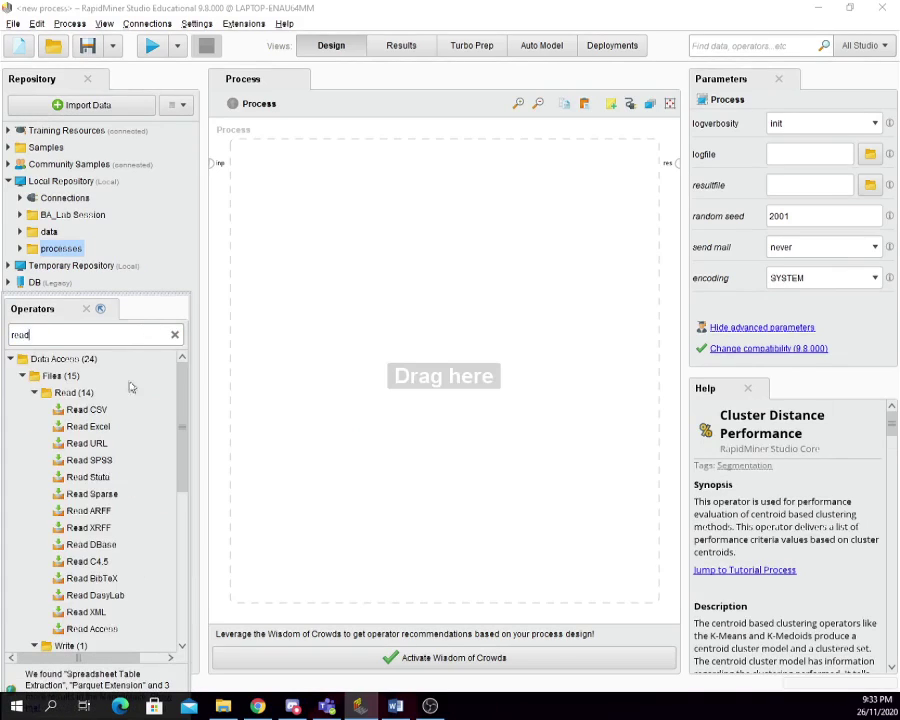
drag(90, 409, 668, 161)
Set Read CSV's csv file to Candy.csv in the Downloads folder
click(272, 172)
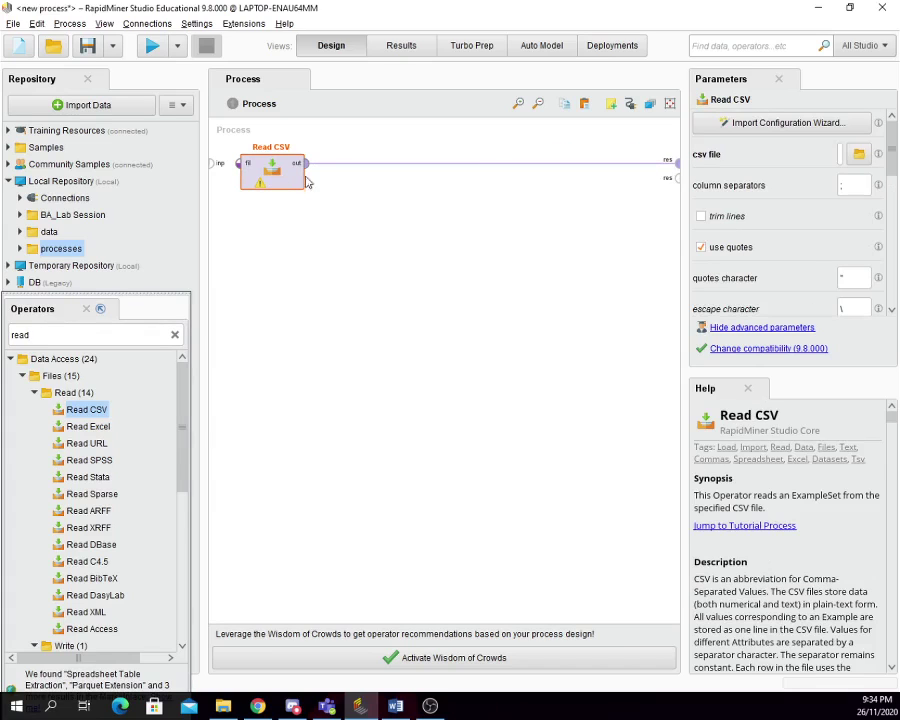
click(861, 155)
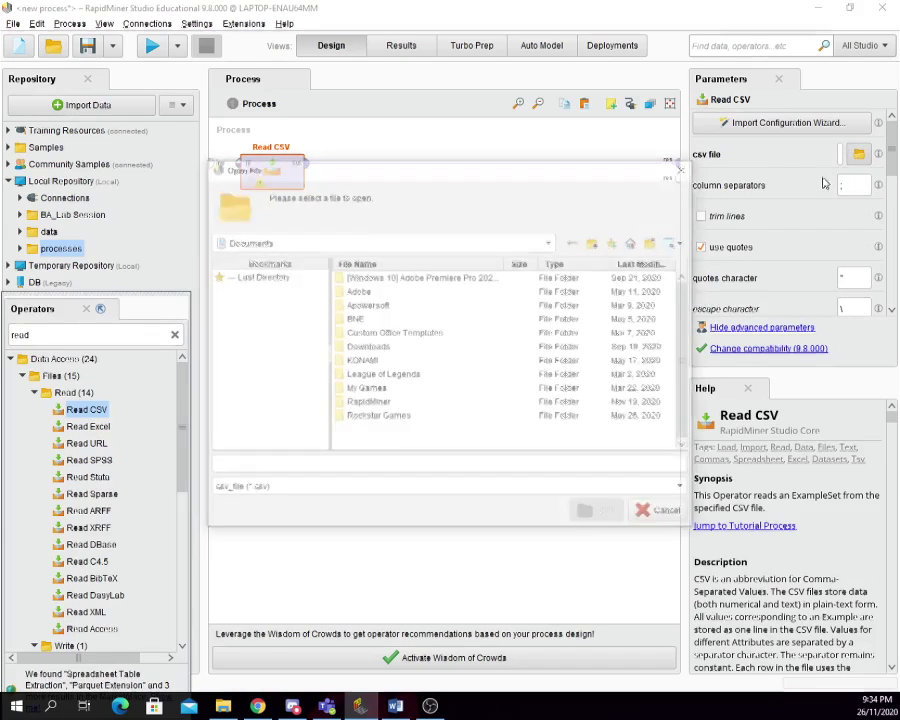
click(550, 241)
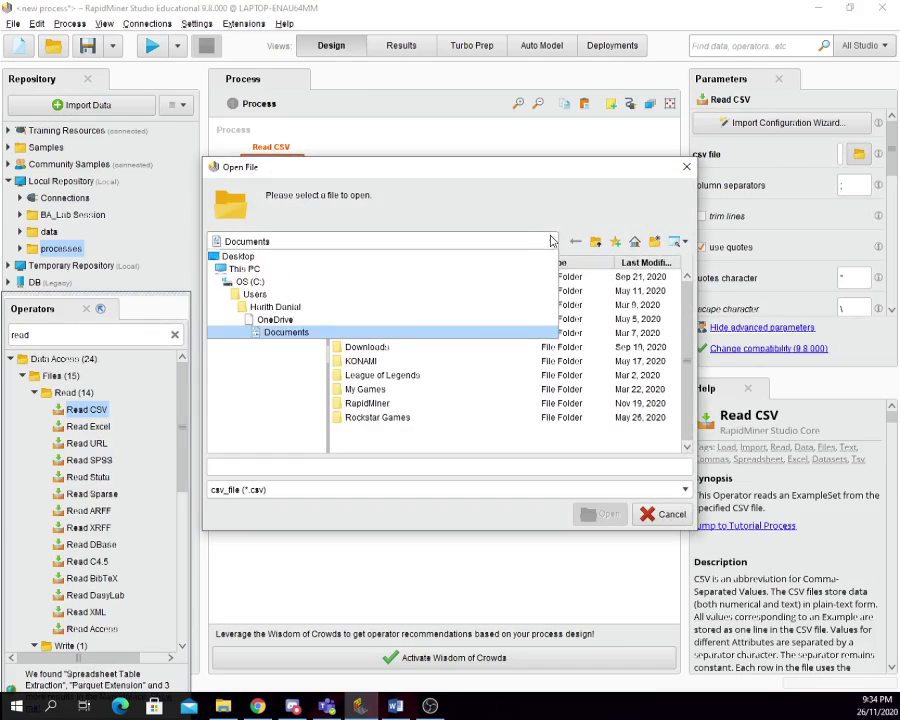
click(422, 269)
double_click(407, 318)
scroll(444, 380, down, 3)
click(369, 434)
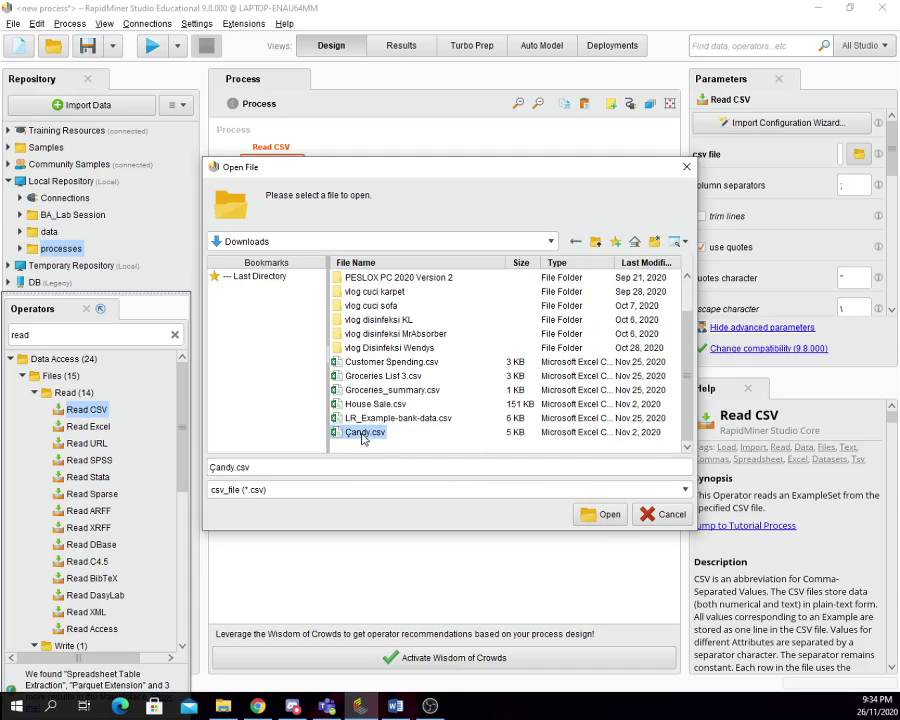
double_click(363, 434)
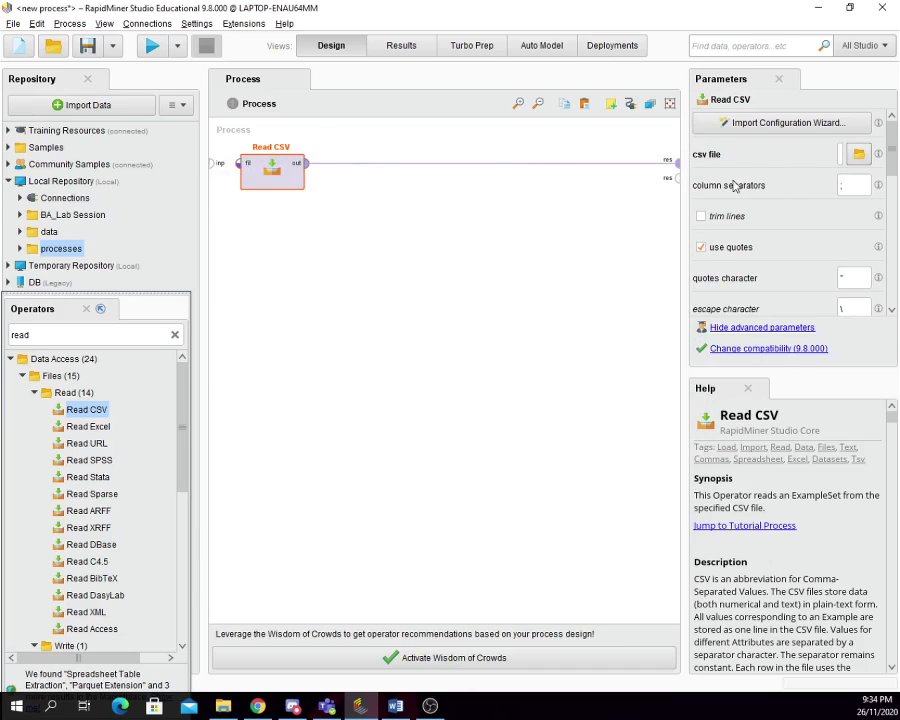
Run to see Candy data in one column, set the column separator to ',' and rerun
click(150, 45)
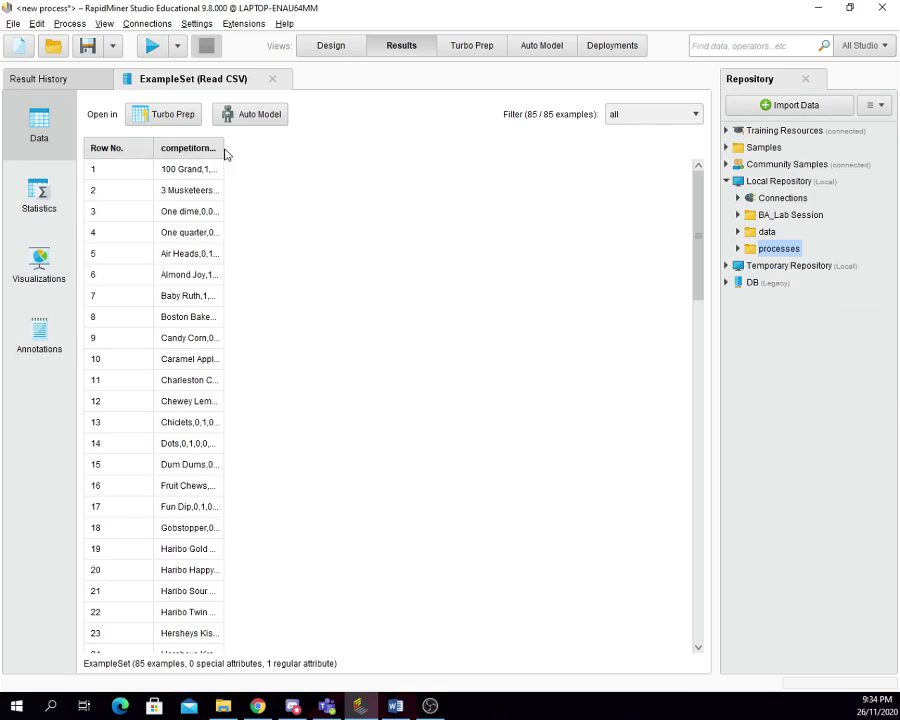
drag(222, 150, 622, 182)
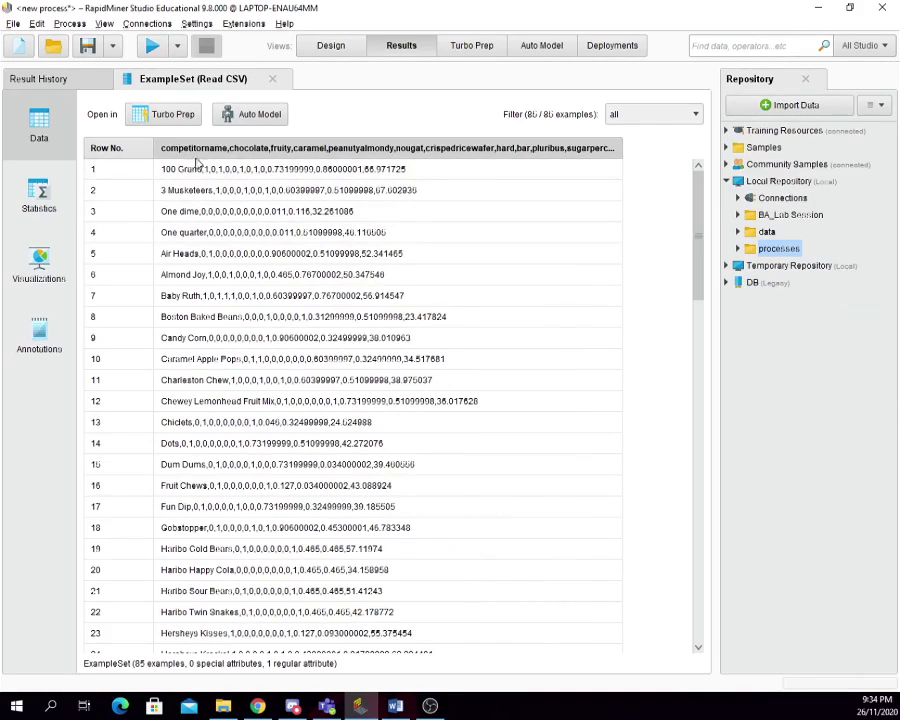
click(331, 46)
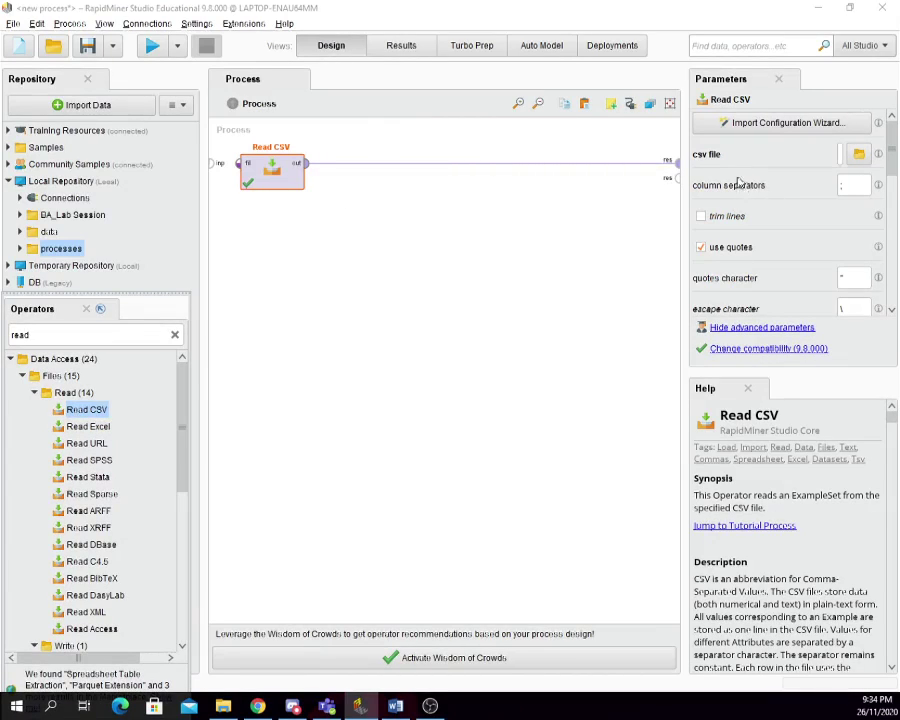
click(848, 185)
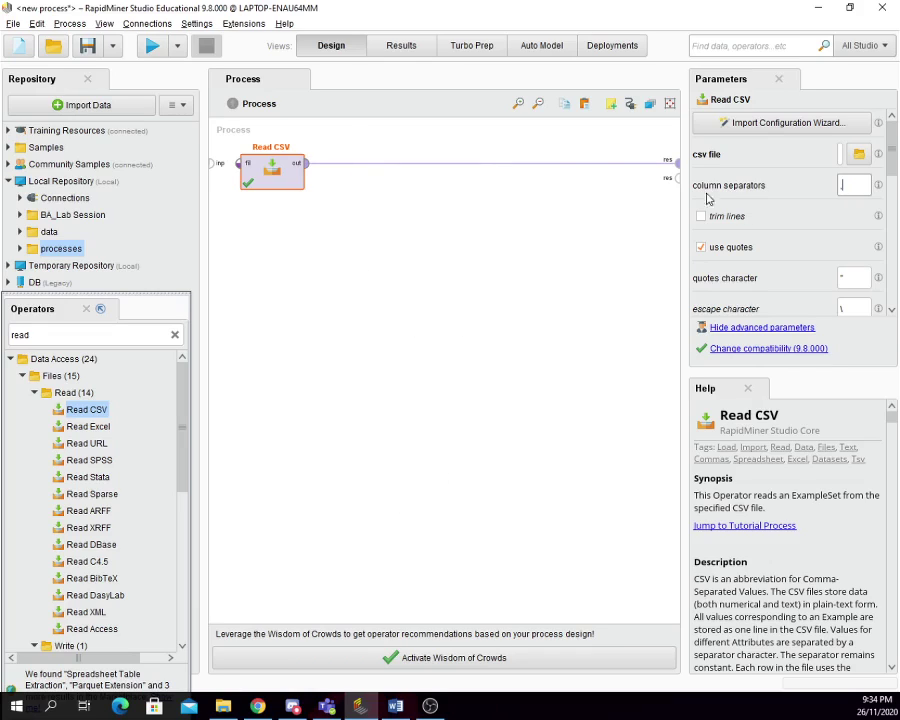
click(151, 45)
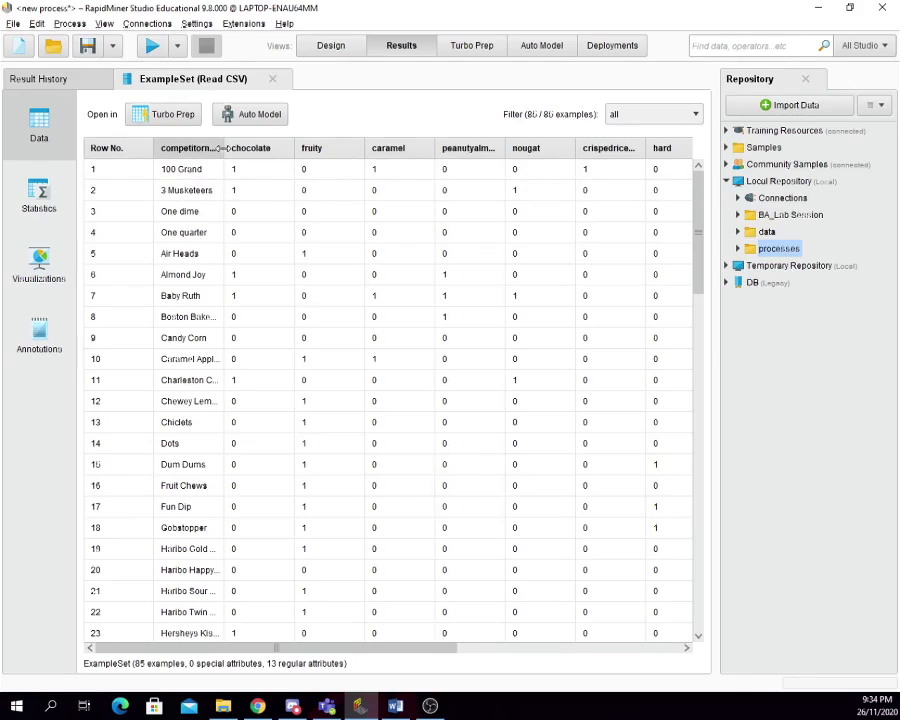
Review the 85 candy rows with the competitorname column widened, then the attribute statistics
drag(225, 148, 302, 148)
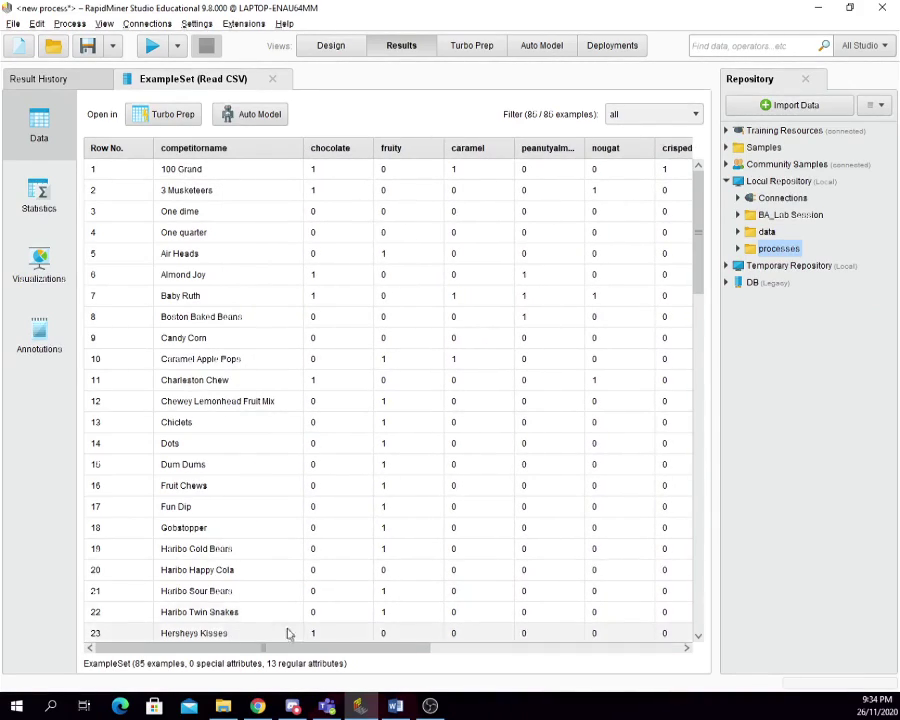
drag(314, 643, 550, 614)
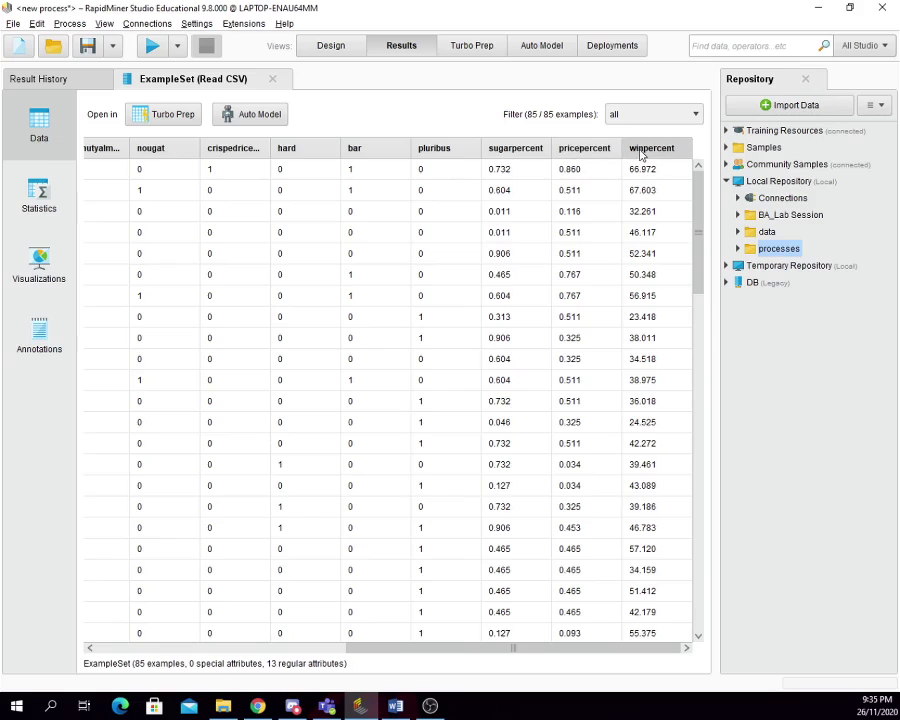
drag(554, 649, 300, 648)
drag(692, 244, 700, 190)
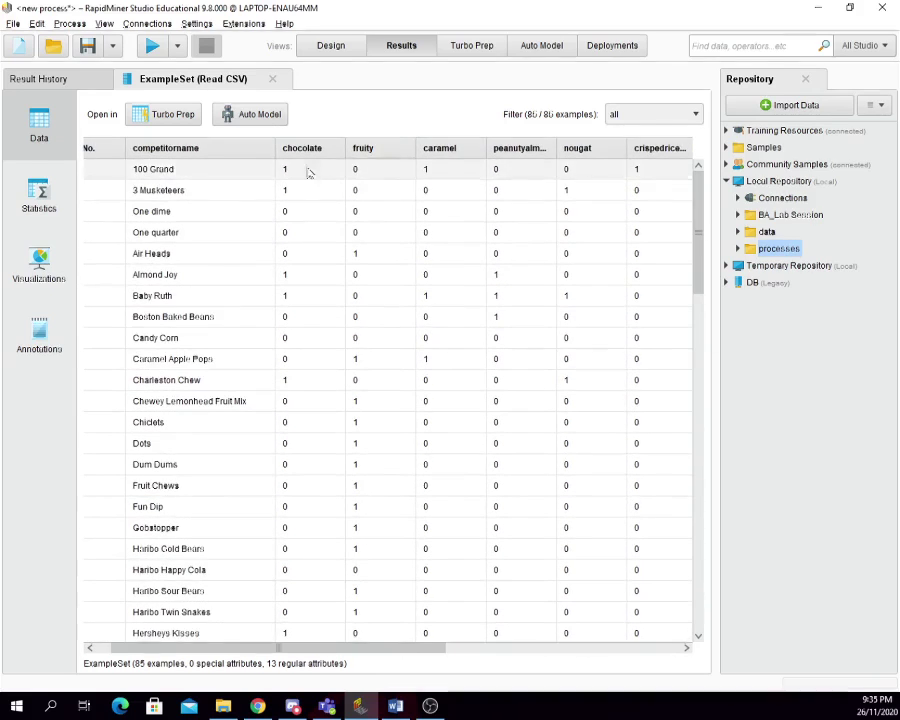
click(42, 196)
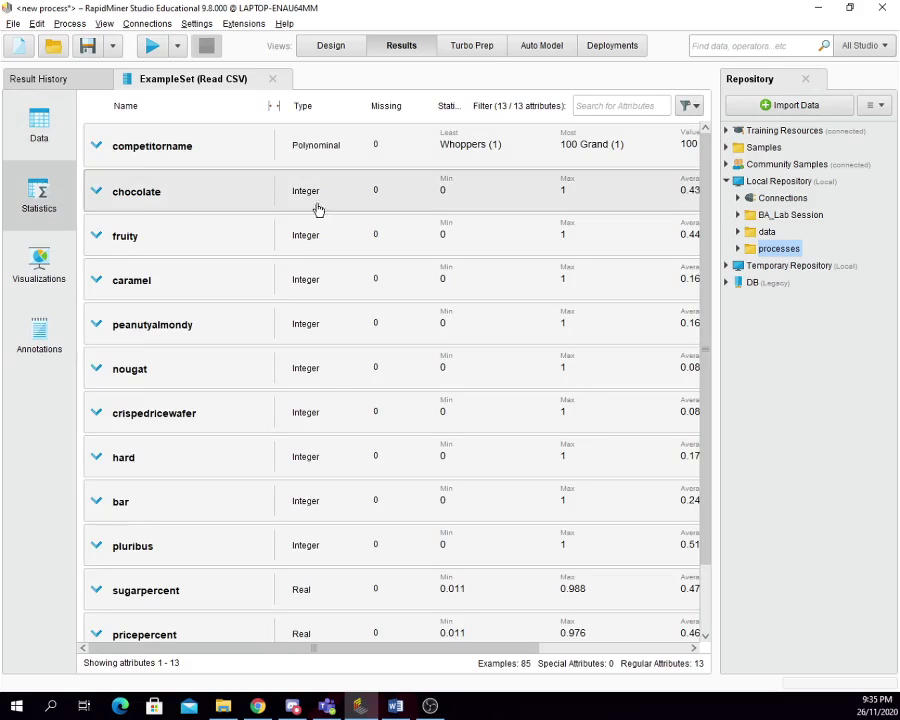
scroll(336, 440, down, 2)
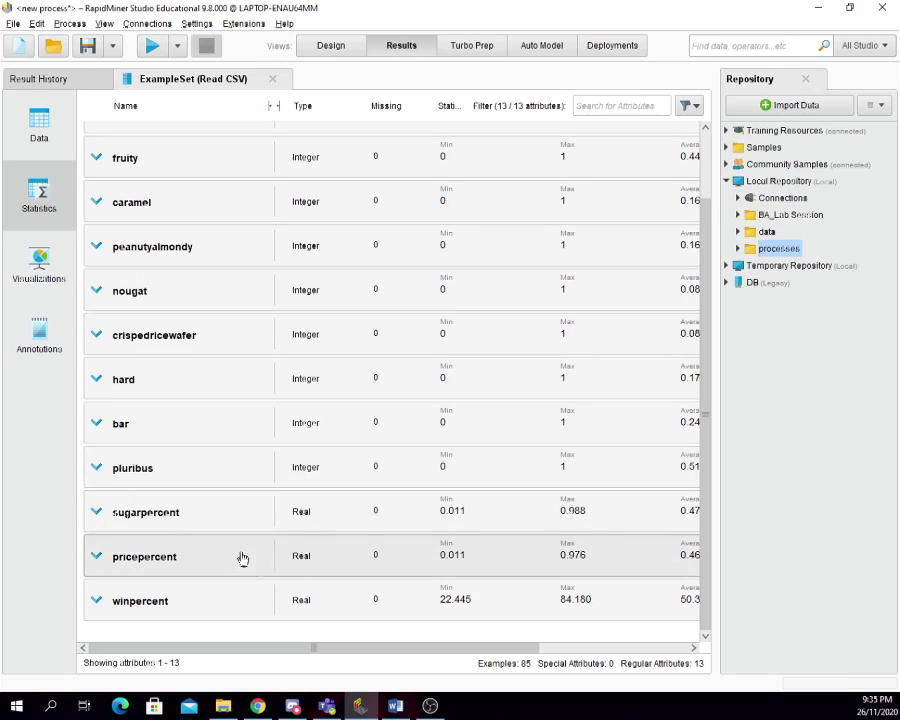
Revisit the data table, rerun the process with F11, and return to the Design view
click(331, 45)
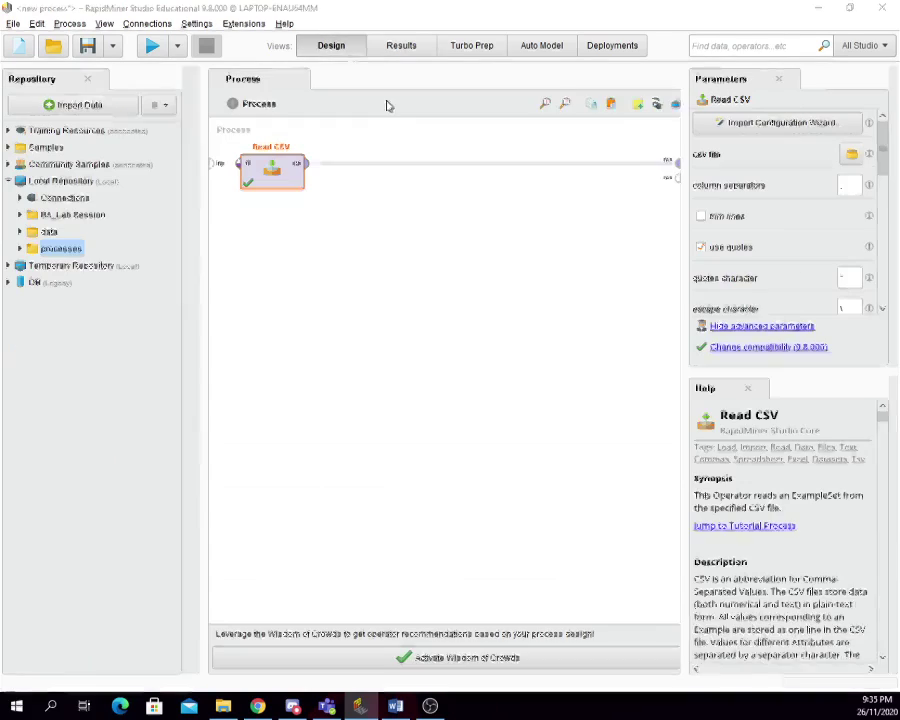
click(401, 45)
click(59, 139)
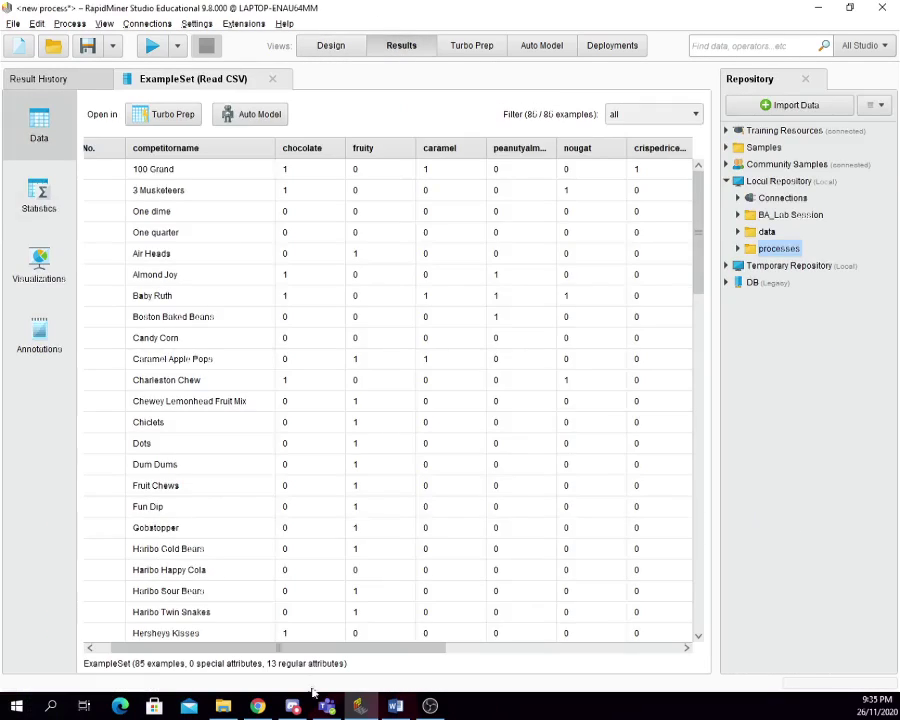
drag(314, 648, 512, 648)
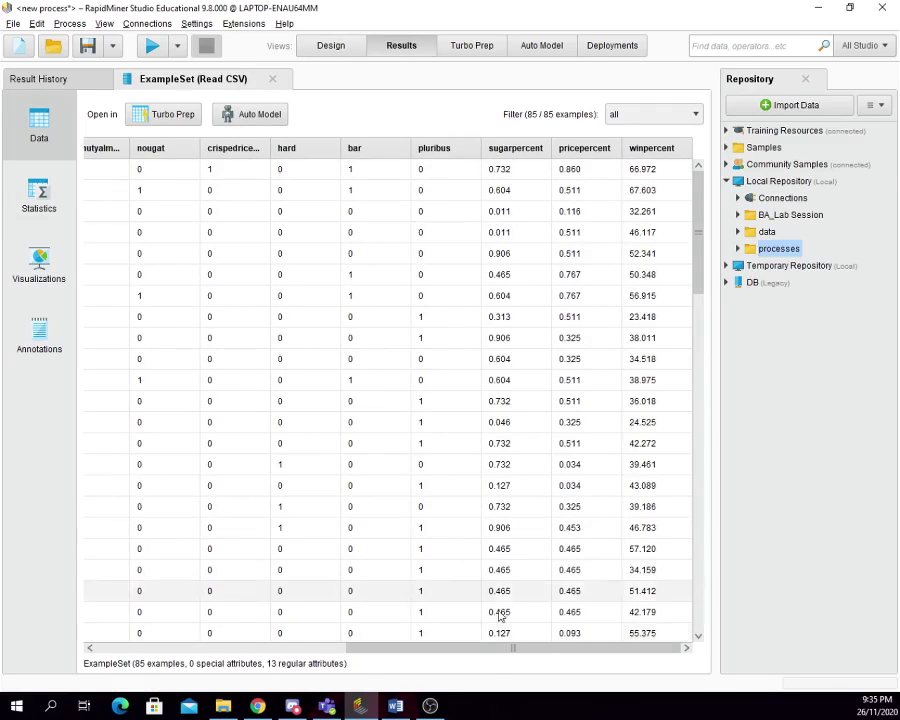
drag(492, 651, 257, 627)
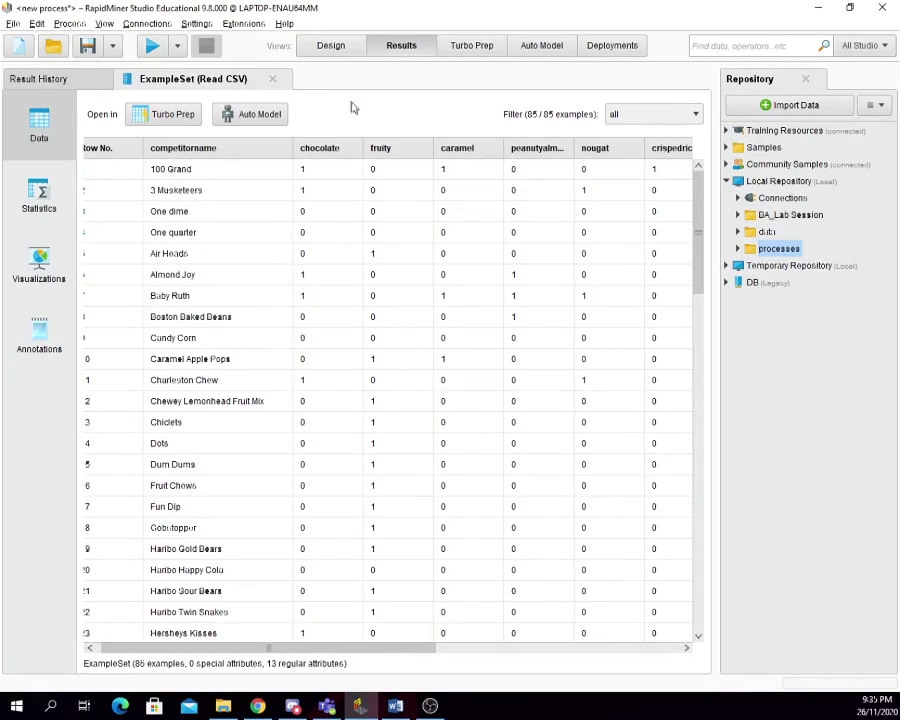
click(333, 47)
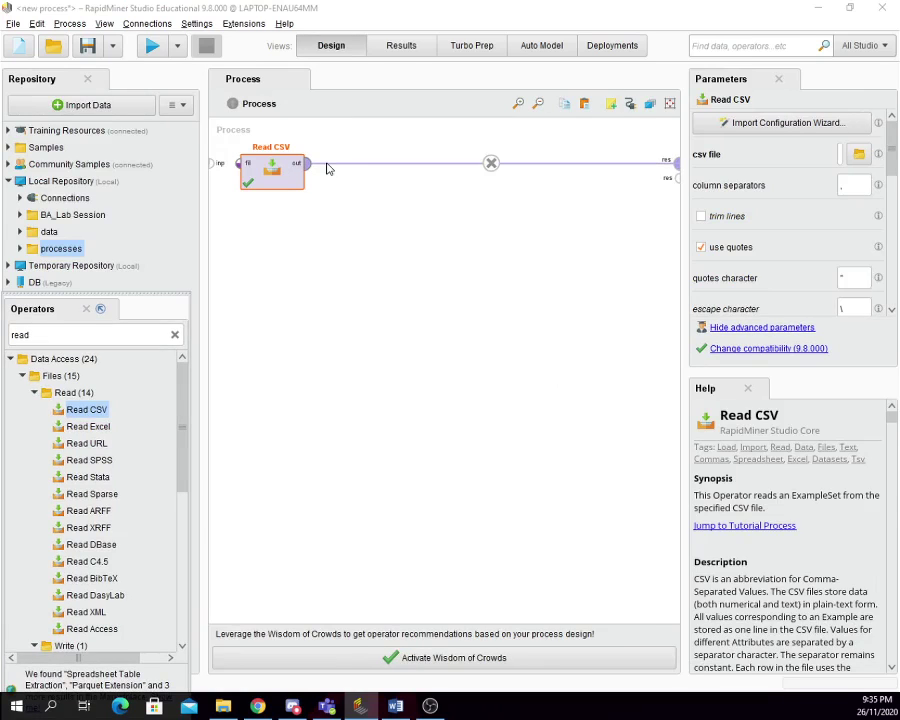
double_click(122, 337)
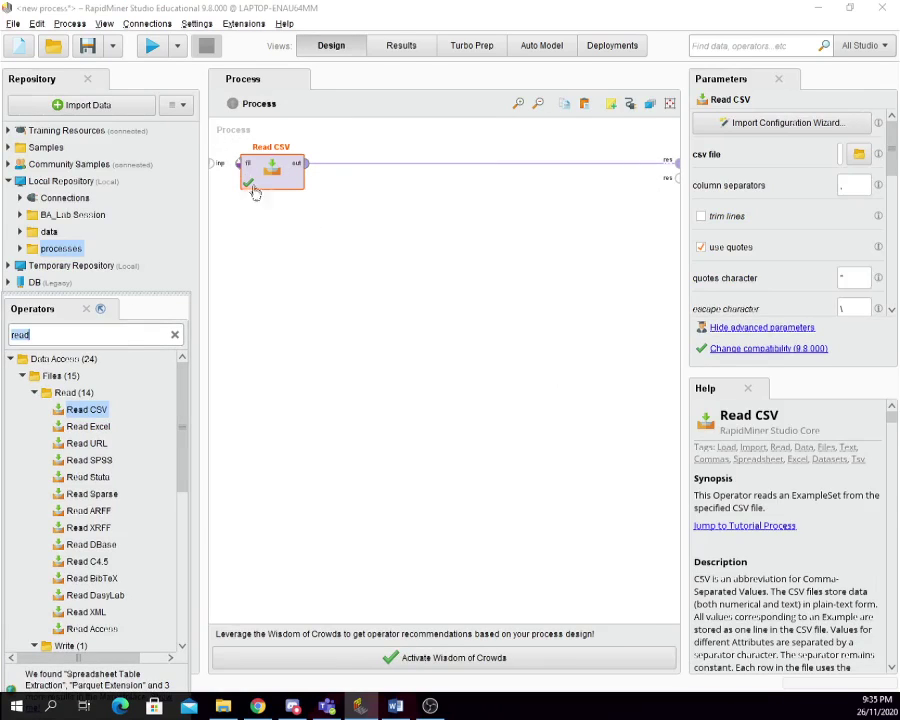
key(F11)
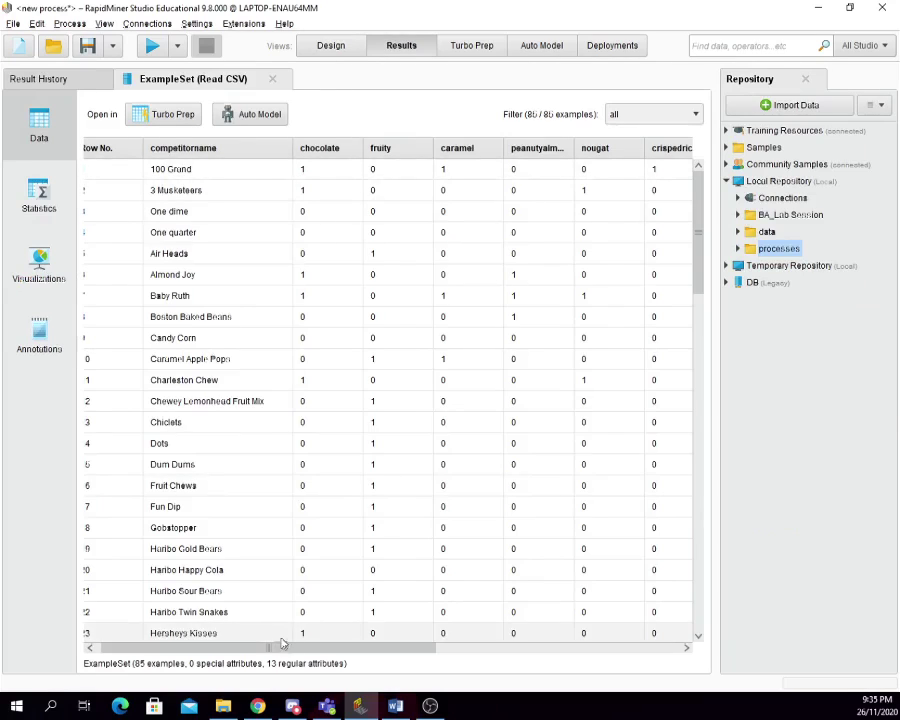
click(318, 48)
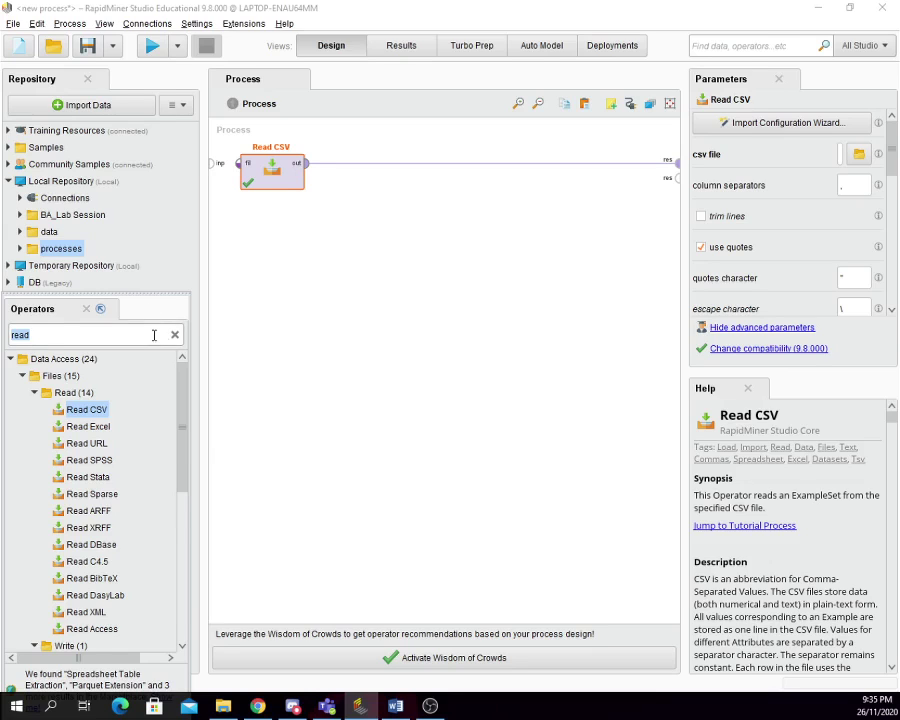
Add a Store operator after Read CSV, browsing to data/Candy but cancelling so its entry stays empty
text(store)
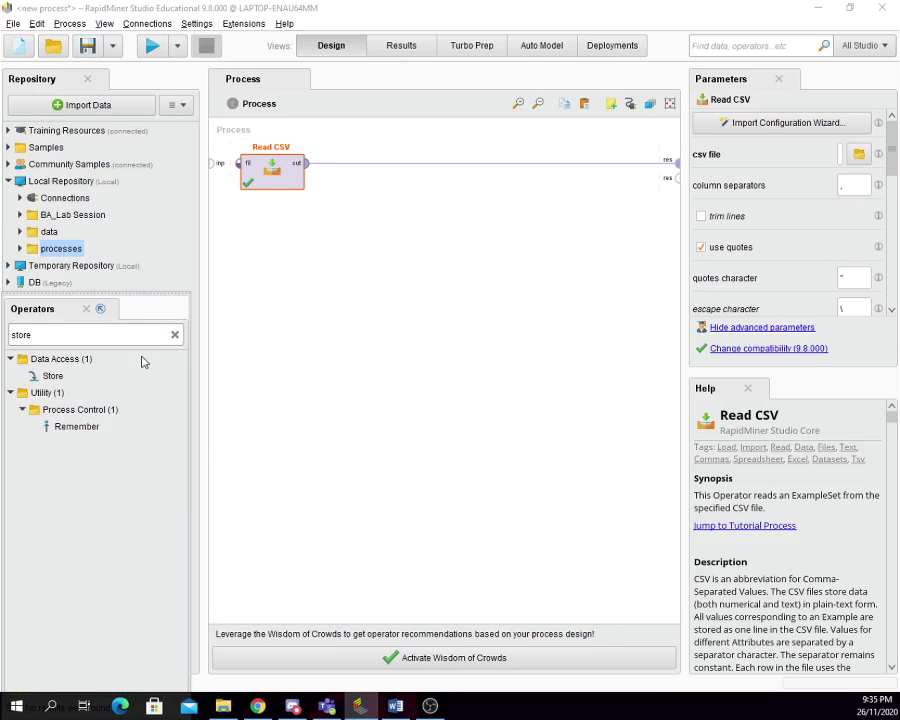
drag(37, 377, 363, 186)
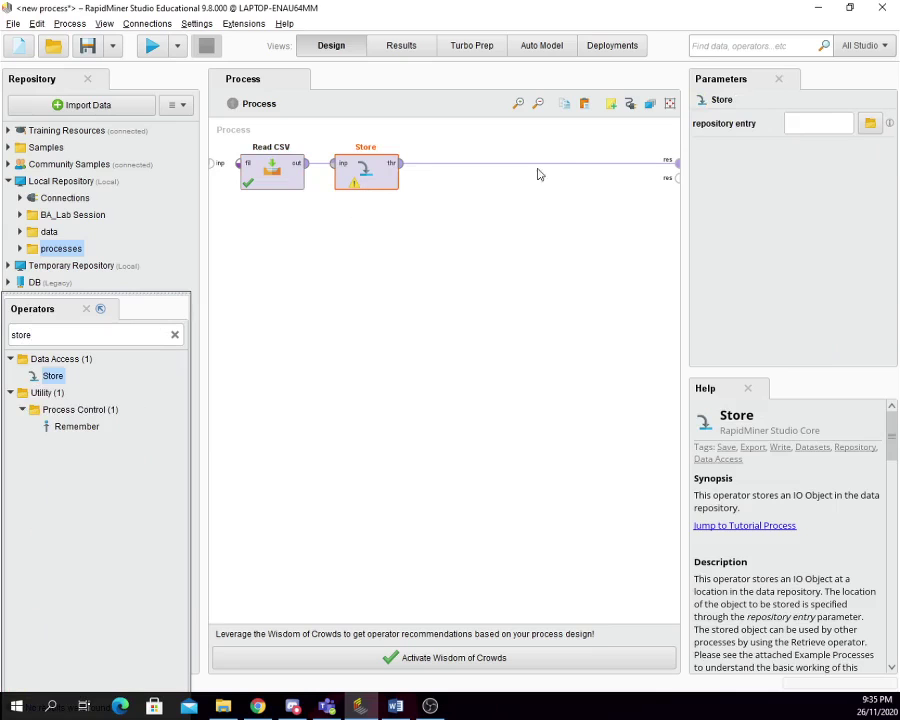
click(869, 123)
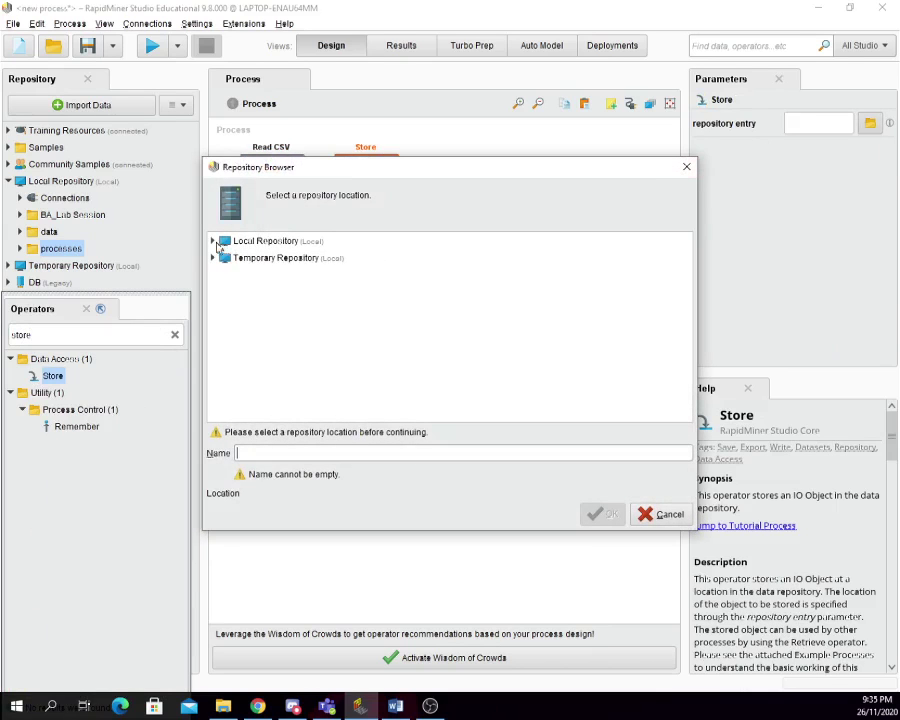
click(214, 242)
double_click(232, 292)
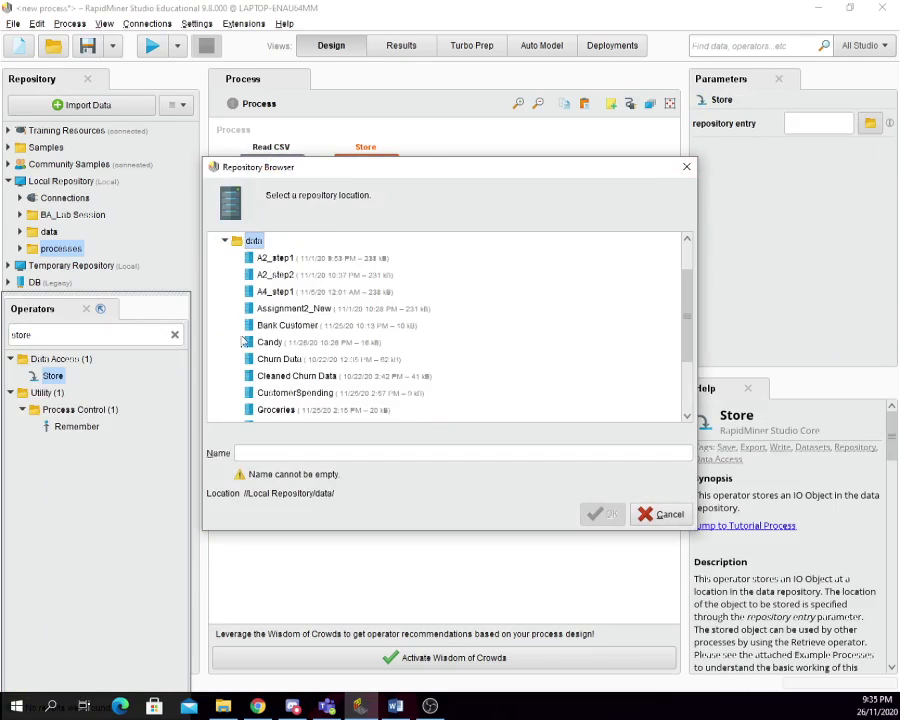
click(268, 343)
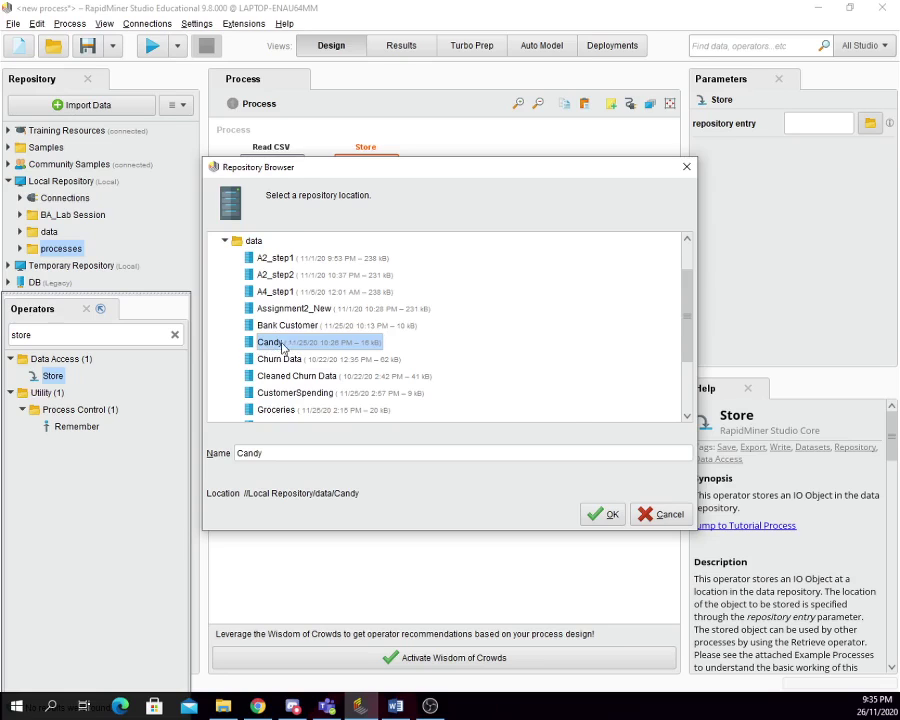
click(648, 514)
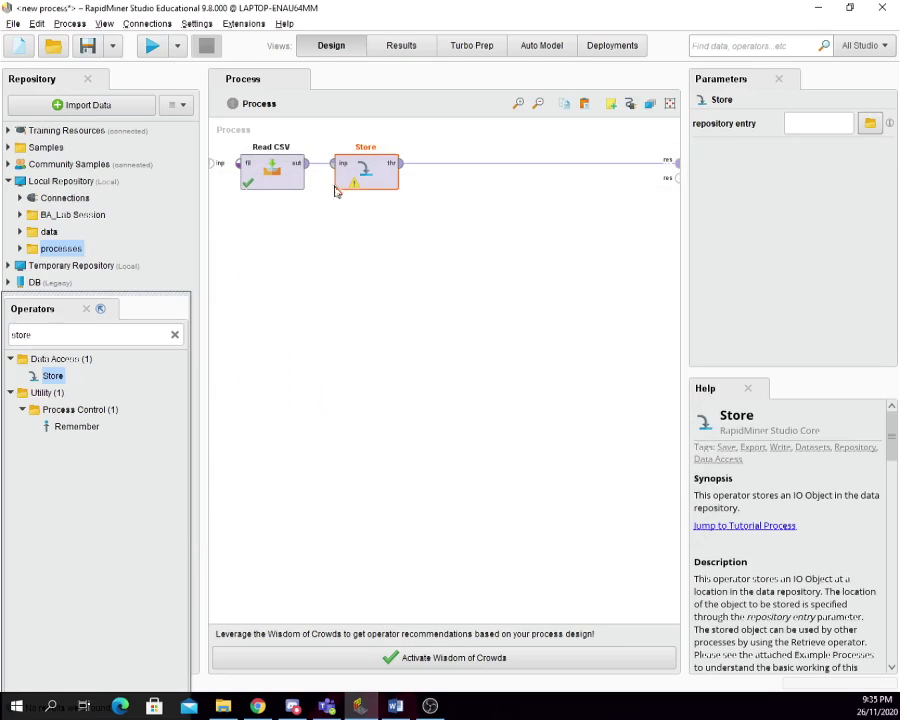
click(262, 230)
right_click(367, 171)
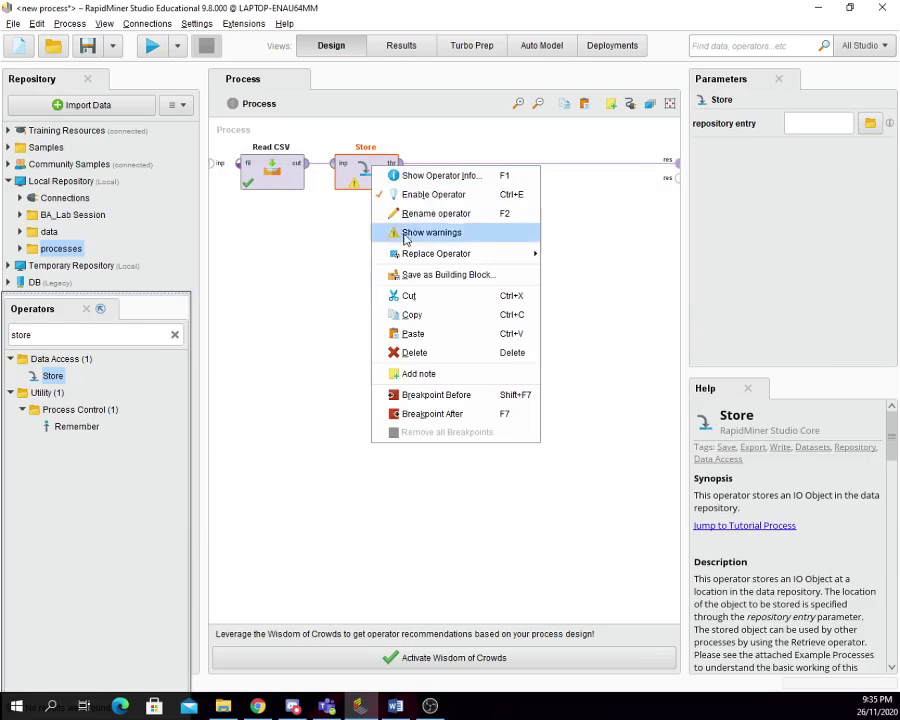
Delete Store and Read CSV, then add the Candy dataset from Local Repository/data
click(392, 349)
right_click(268, 171)
click(307, 325)
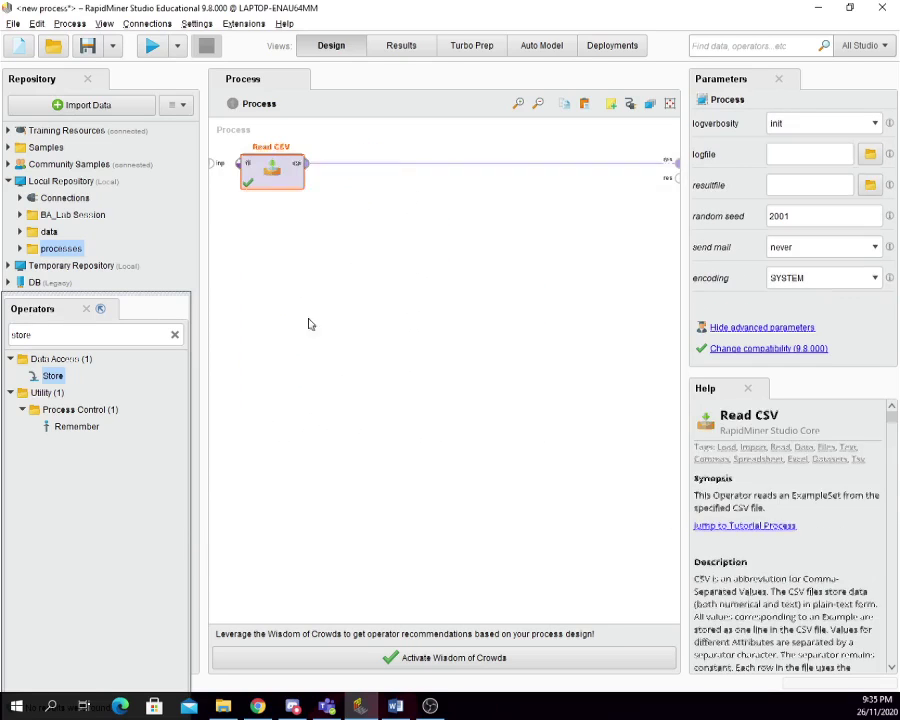
click(20, 232)
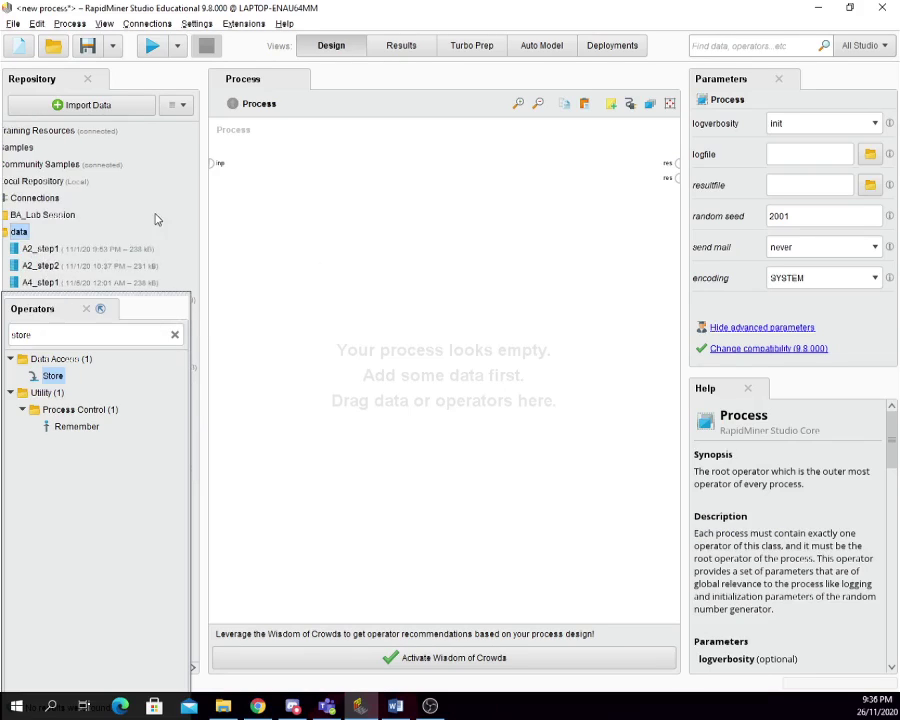
drag(129, 295, 129, 405)
drag(65, 332, 677, 161)
Run Retrieve Candy and inspect the candy data table and attribute statistics
click(151, 45)
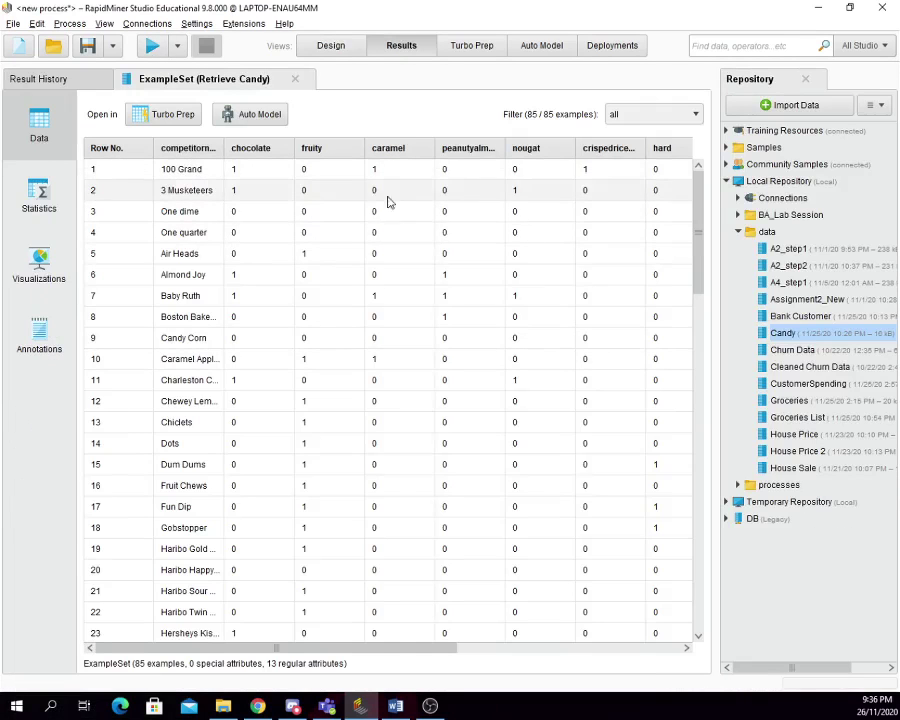
drag(208, 646, 220, 560)
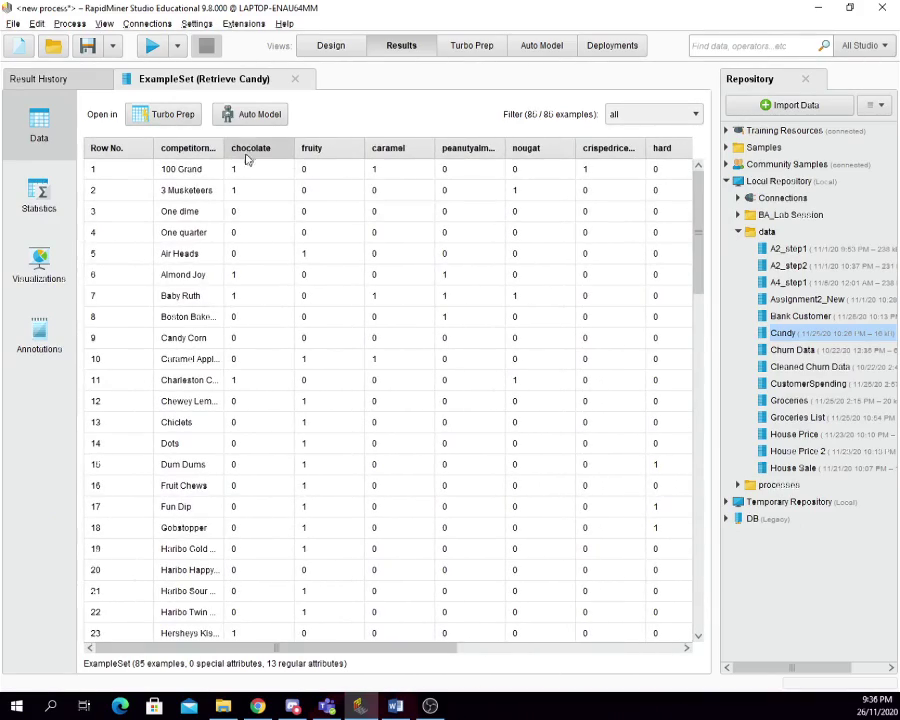
drag(225, 148, 270, 148)
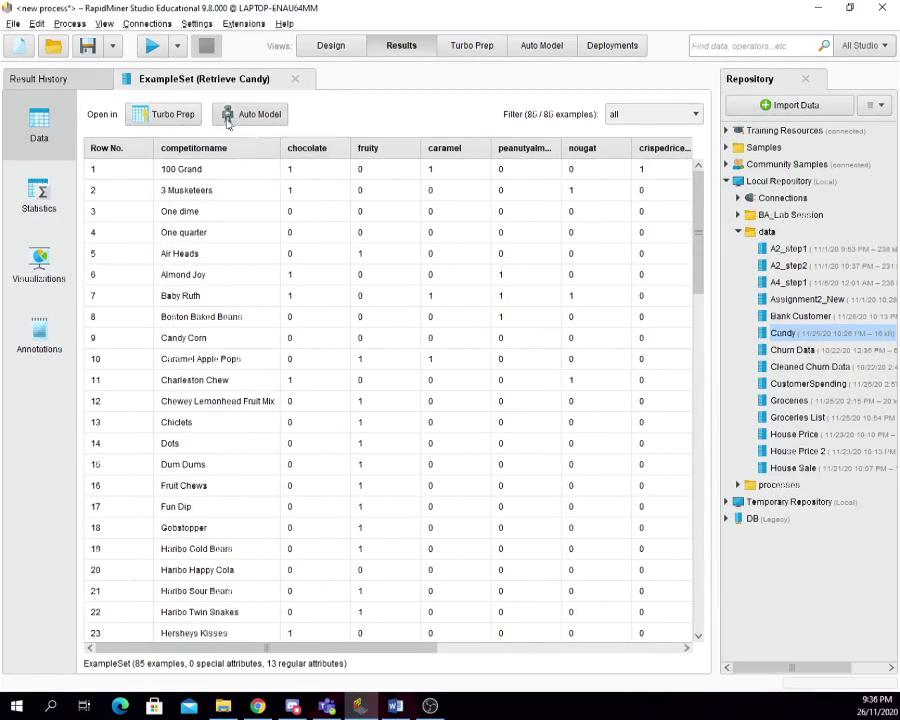
click(39, 195)
scroll(327, 470, down, 2)
scroll(321, 484, up, 2)
click(330, 45)
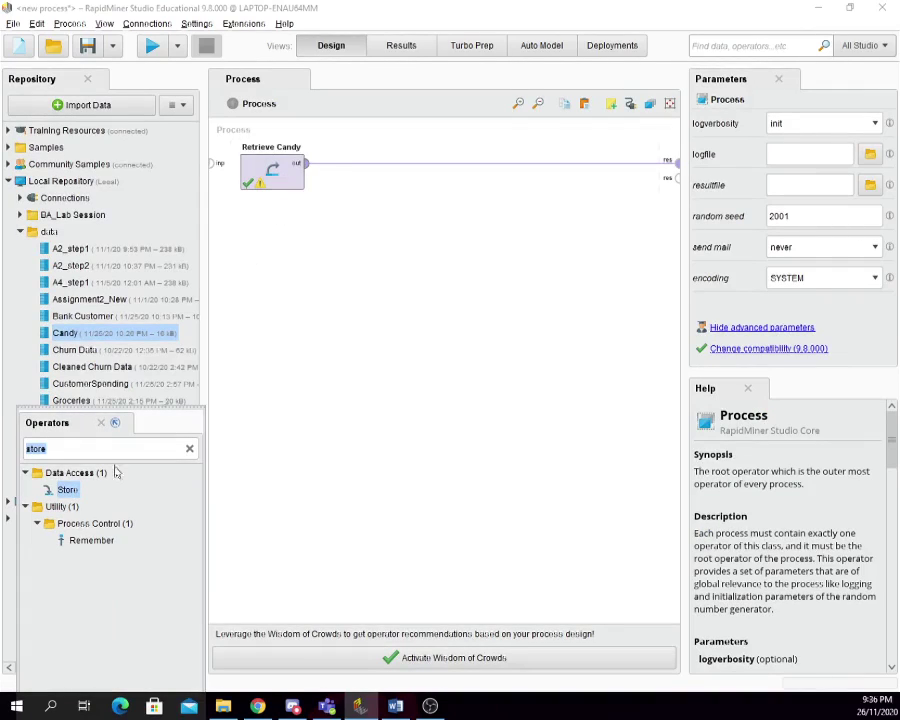
Re-dock the operators panel, look over the candy data table again, and return to Design
drag(165, 407, 153, 424)
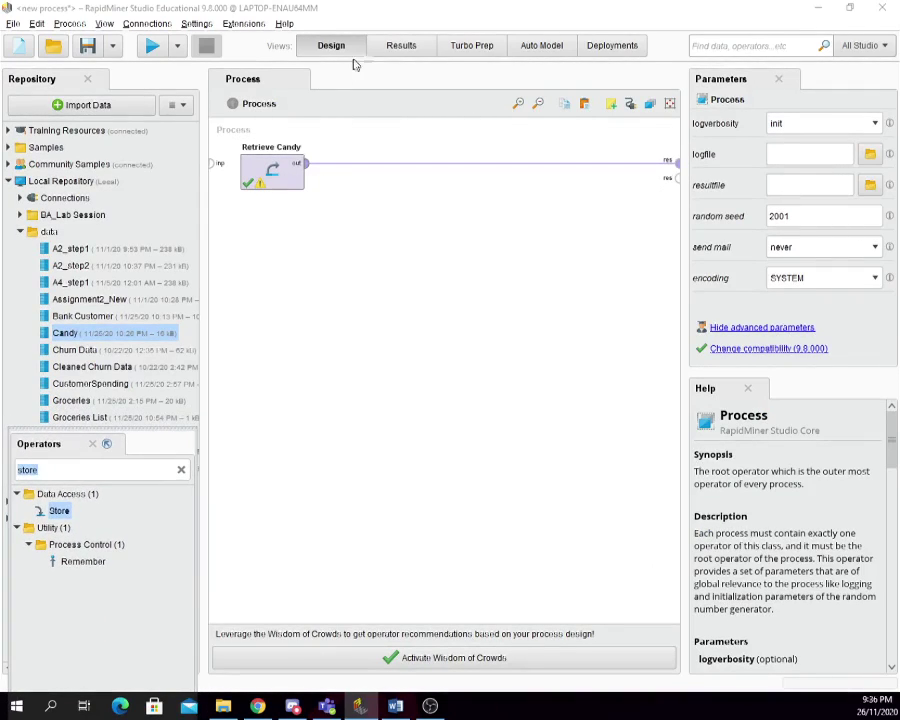
click(388, 47)
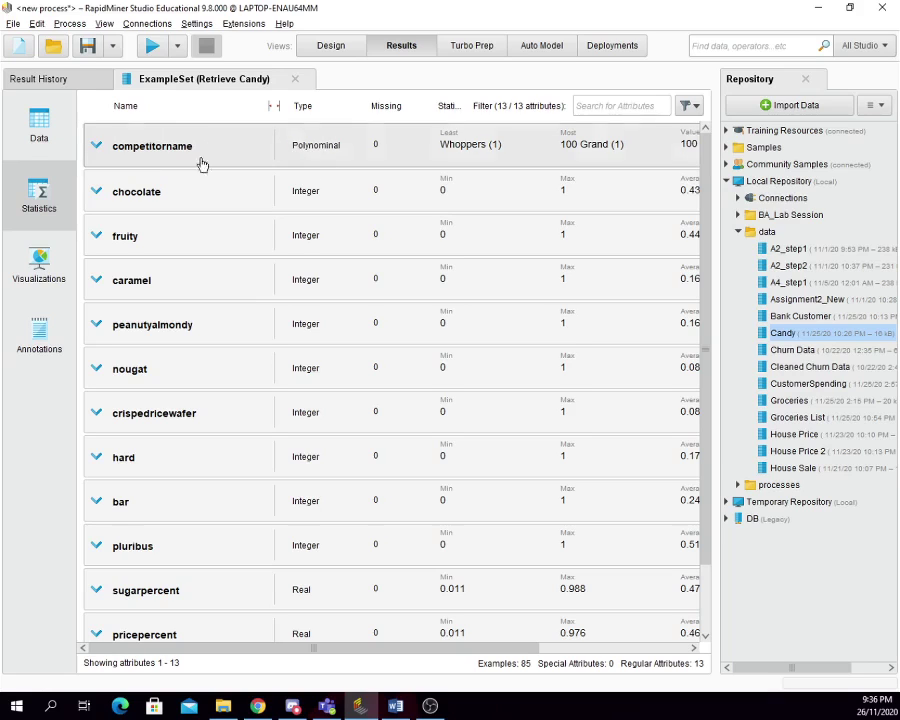
click(50, 145)
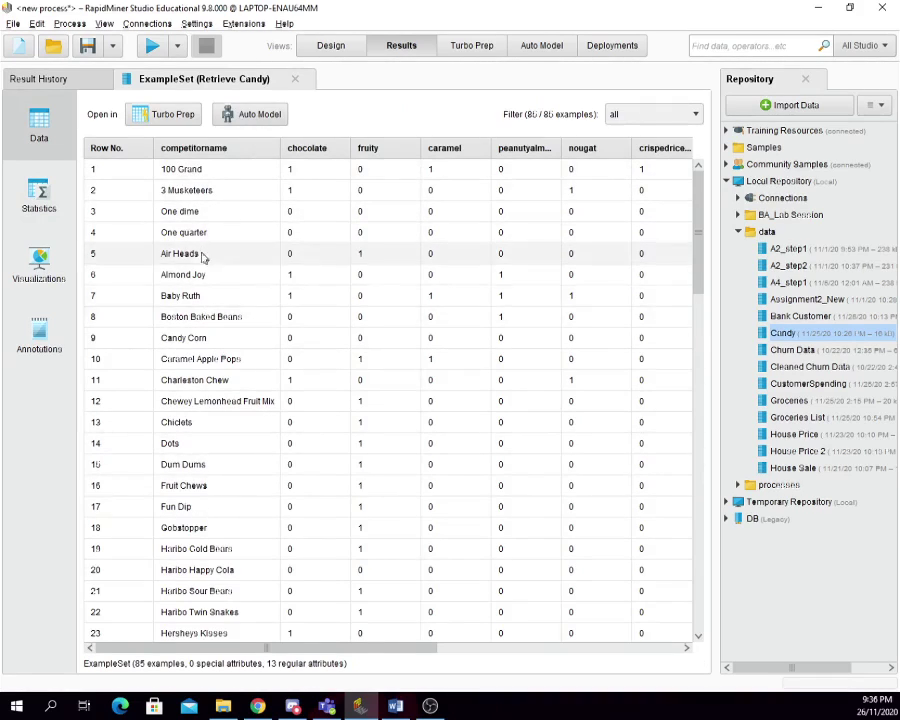
scroll(203, 231, down, 10)
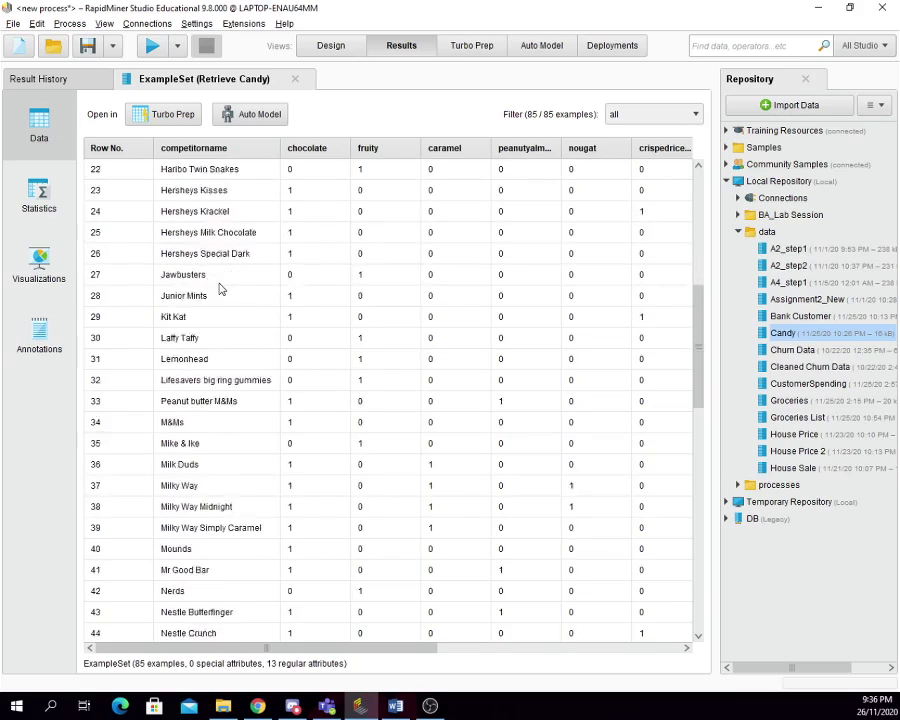
scroll(217, 361, up, 10)
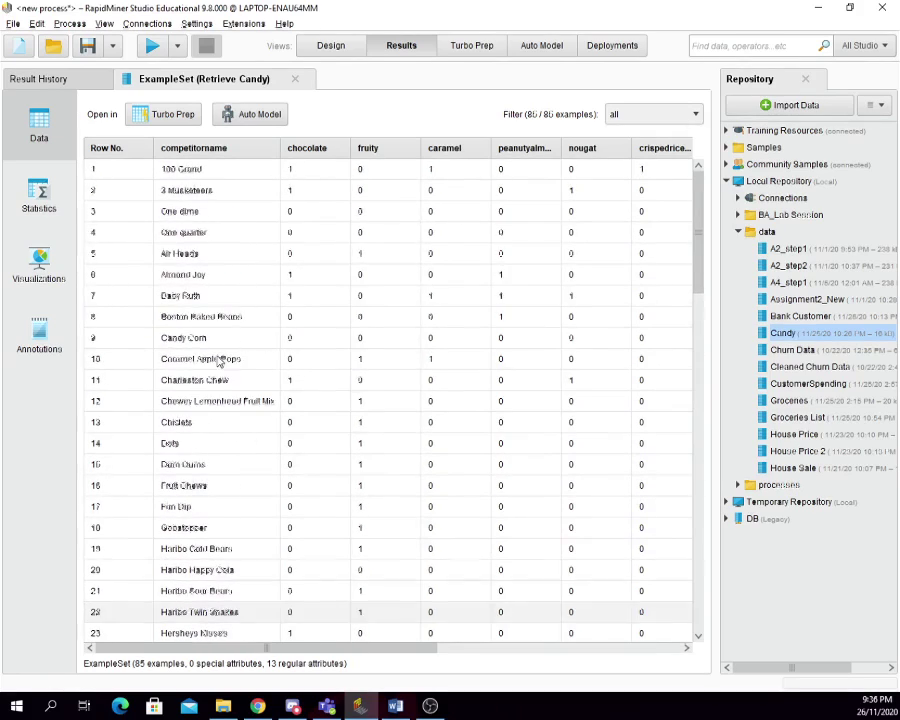
click(334, 50)
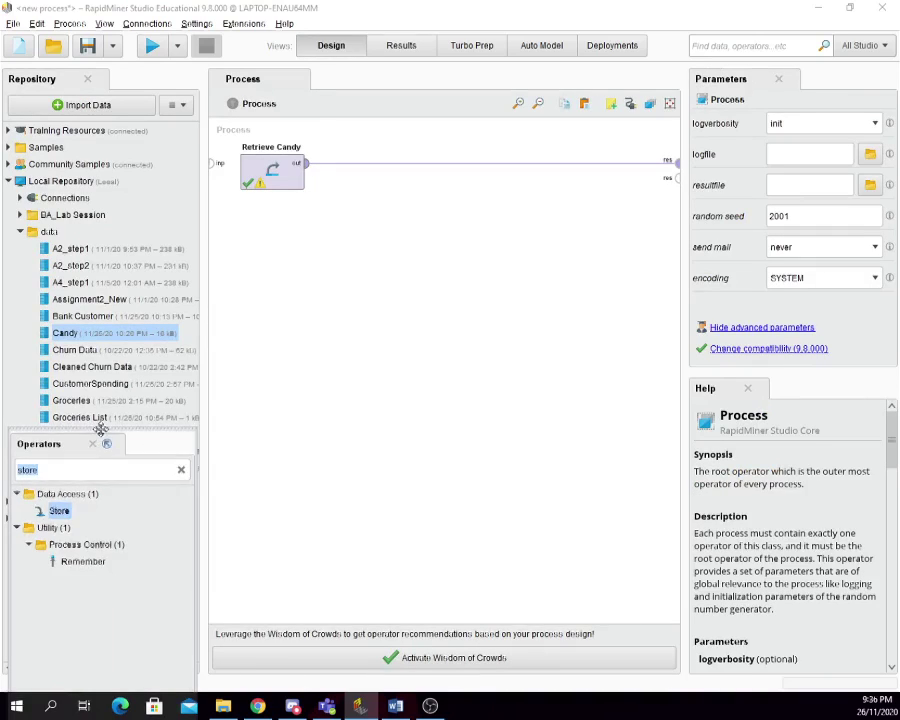
Add a Select Attributes operator after Retrieve Candy, found by searching 'select'
drag(98, 424, 94, 448)
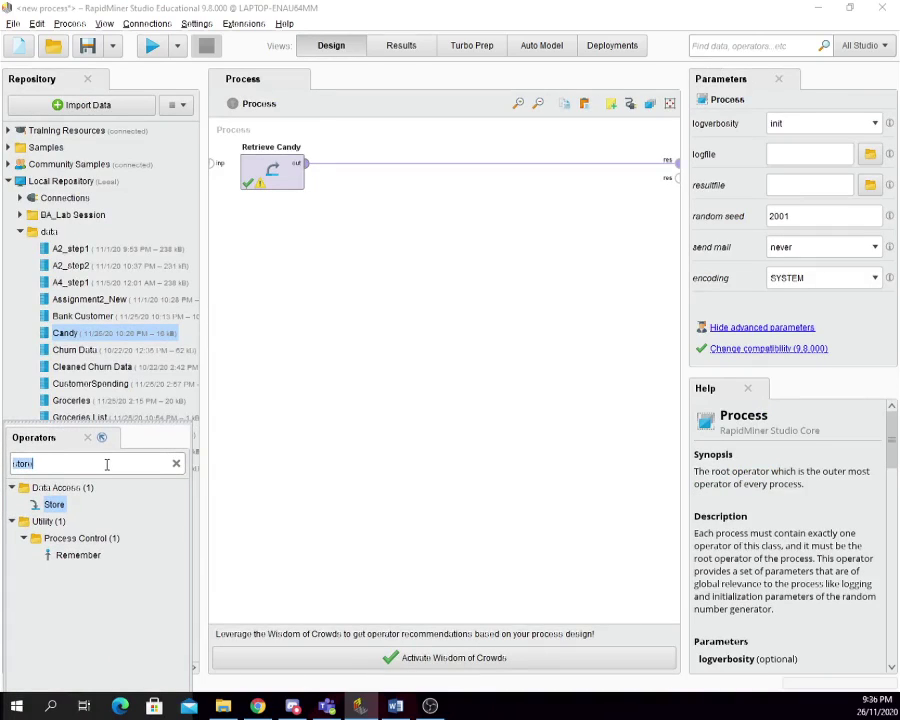
text(selec)
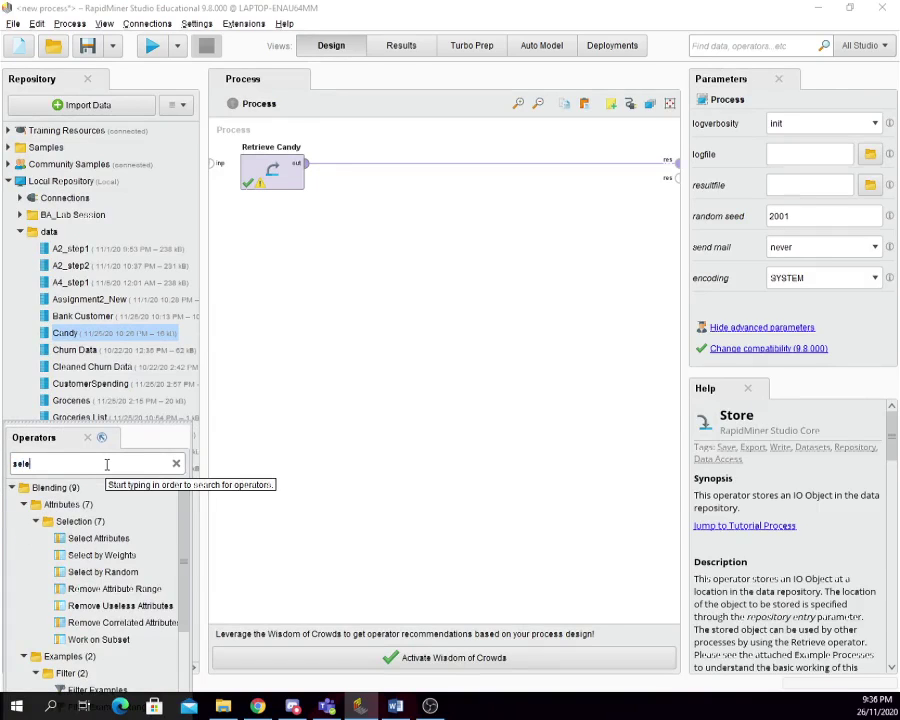
text(t)
drag(98, 538, 338, 183)
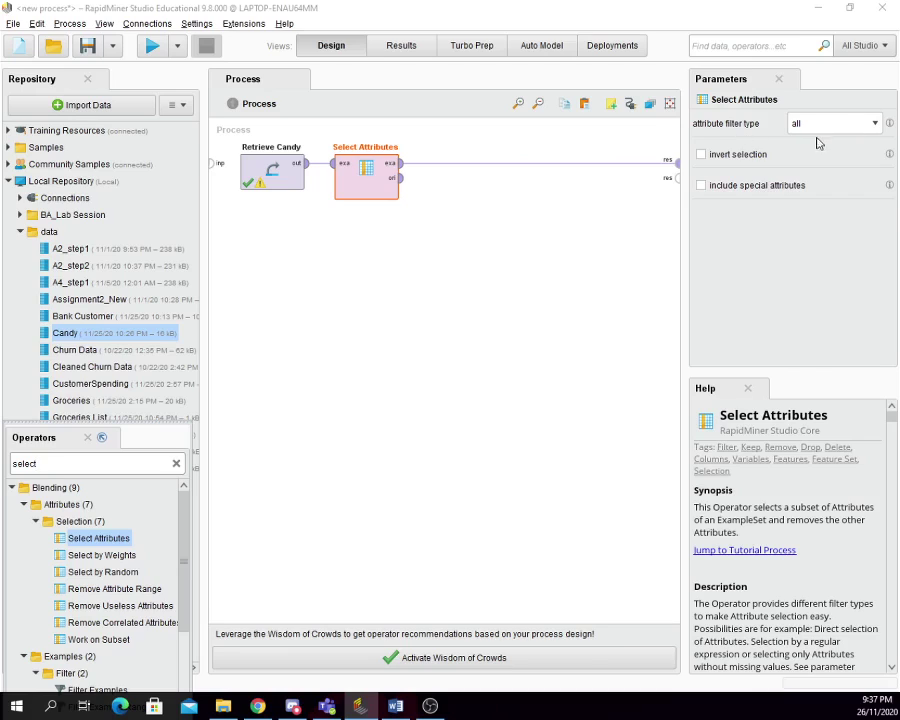
Set Select Attributes to filter the single attribute competitorname, including special attributes
click(860, 126)
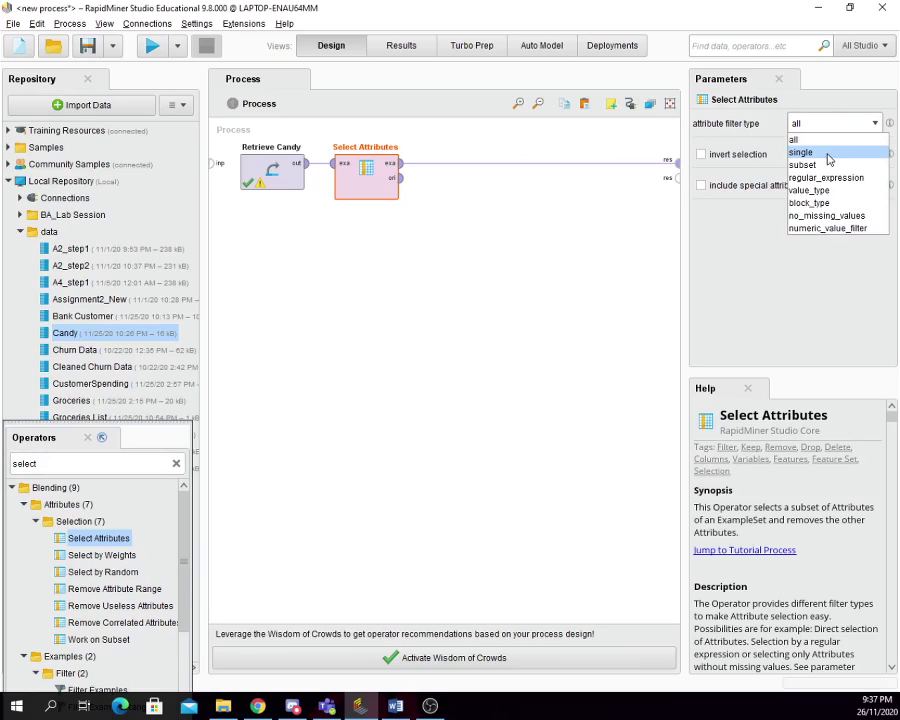
click(829, 155)
click(875, 156)
click(834, 208)
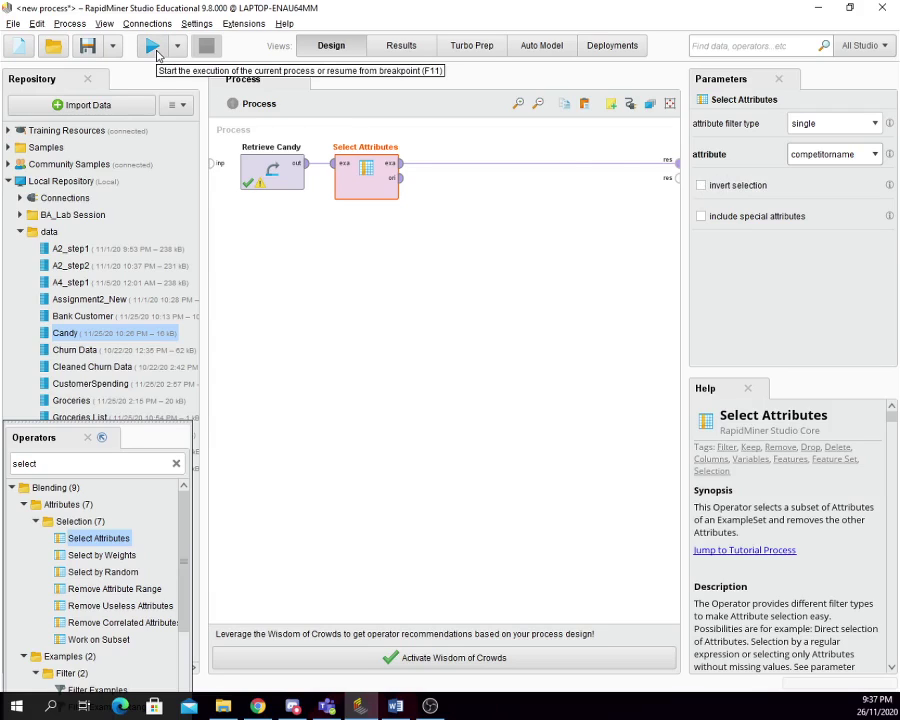
click(701, 217)
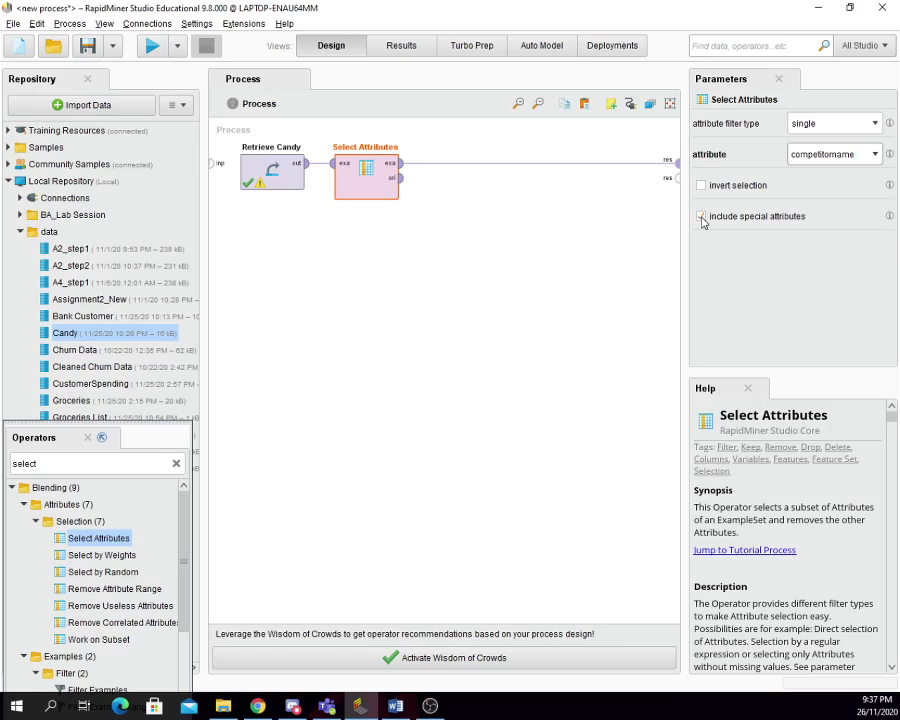
Run the process and check the output table with competitorname still present
click(151, 45)
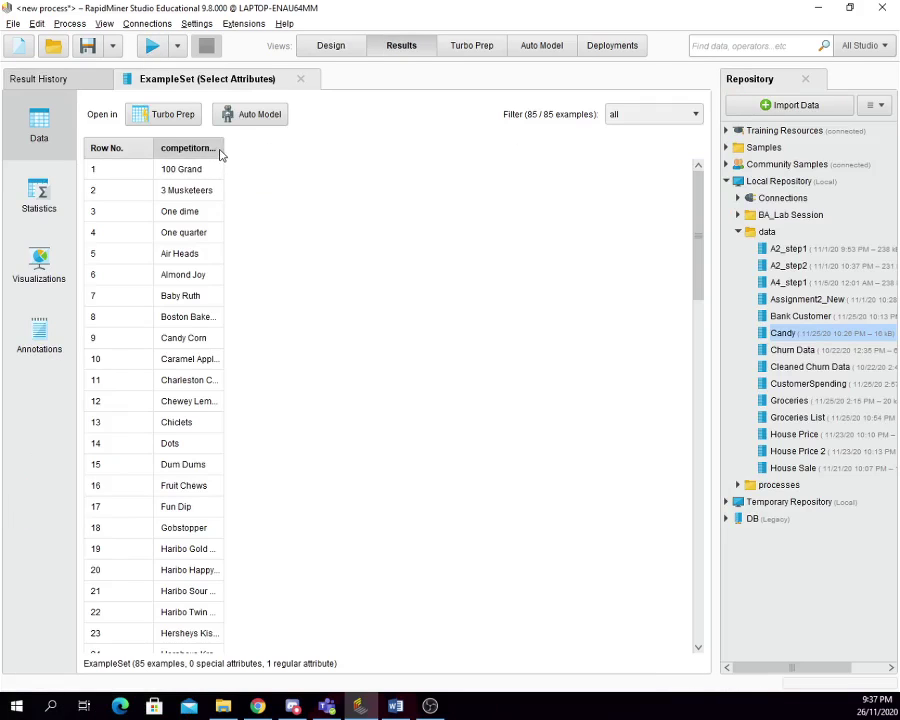
drag(220, 148, 330, 177)
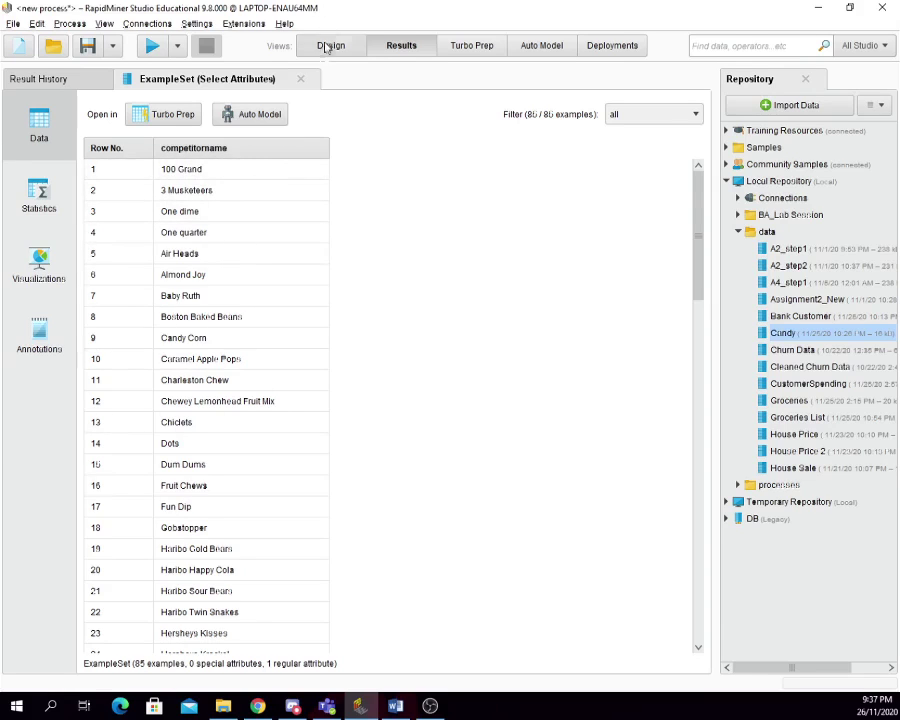
click(328, 47)
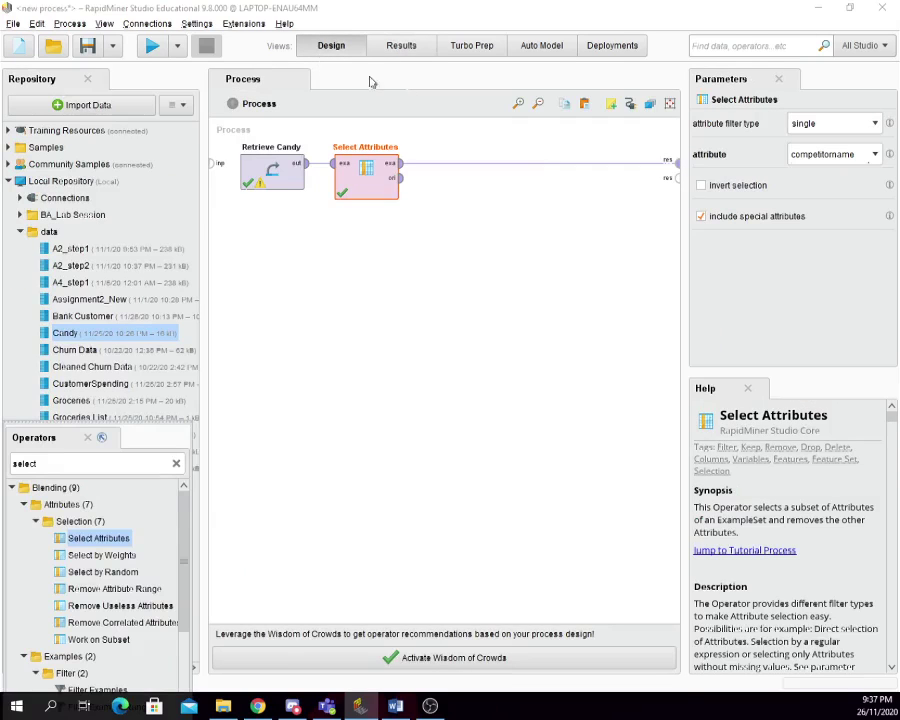
Invert the selection to drop competitorname, rerun, and confirm 12 remaining attributes in Statistics
click(702, 187)
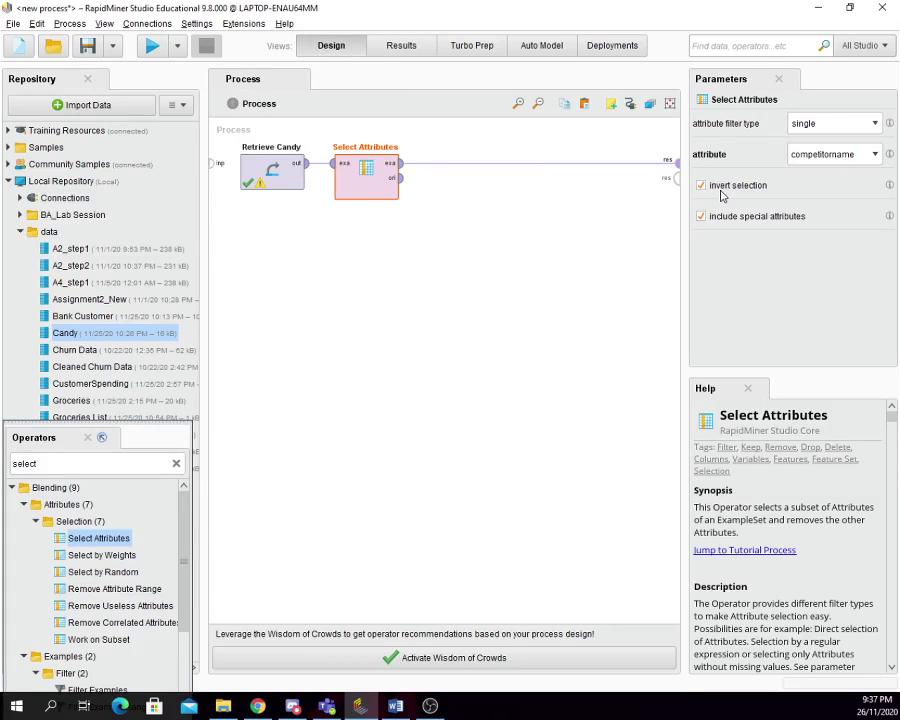
click(701, 216)
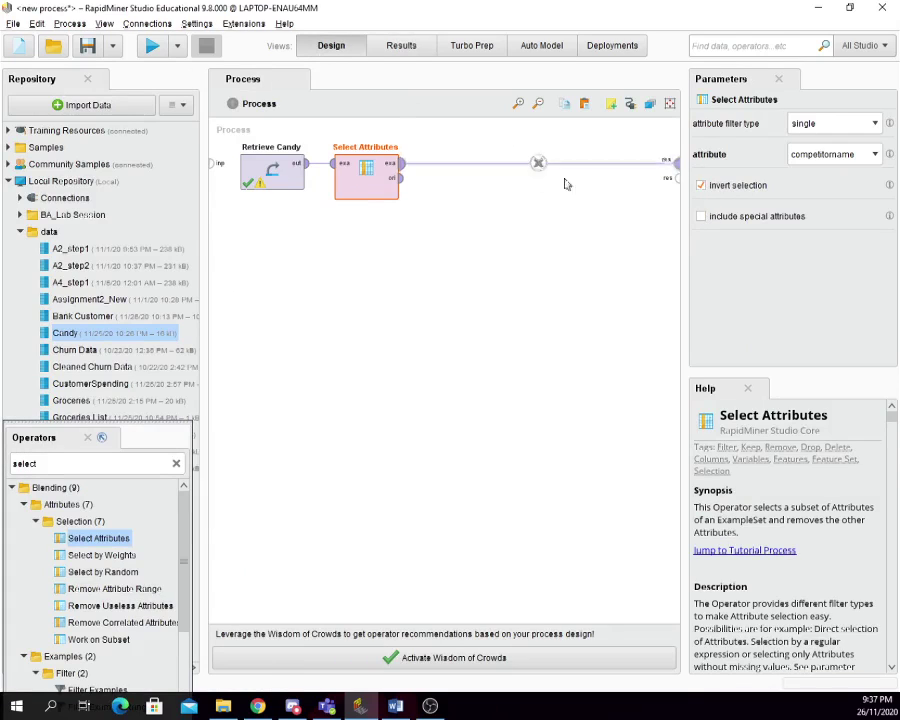
click(151, 45)
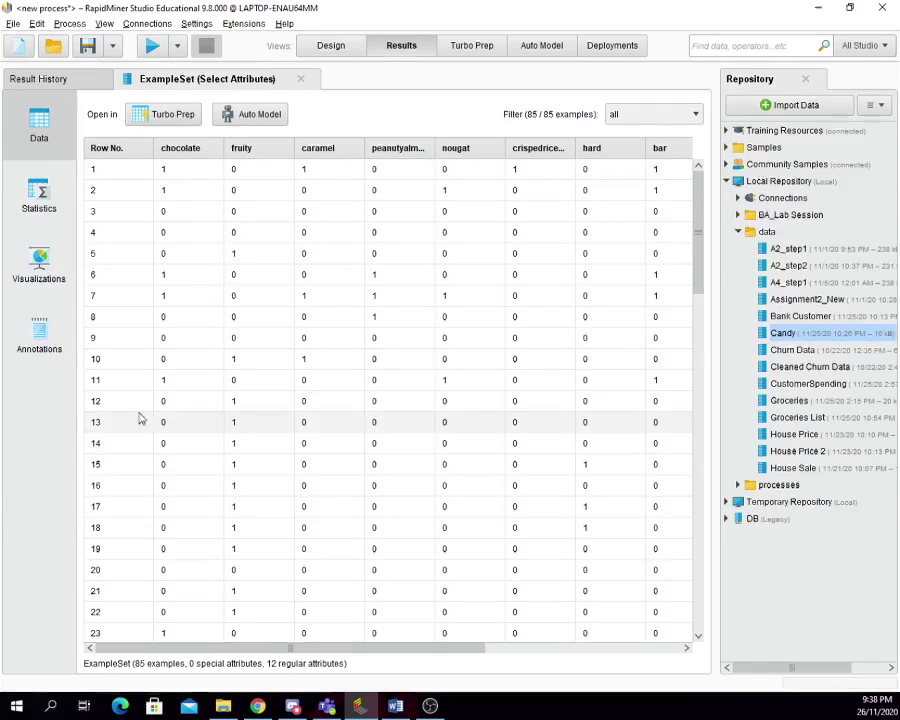
click(44, 196)
scroll(291, 220, down, 1)
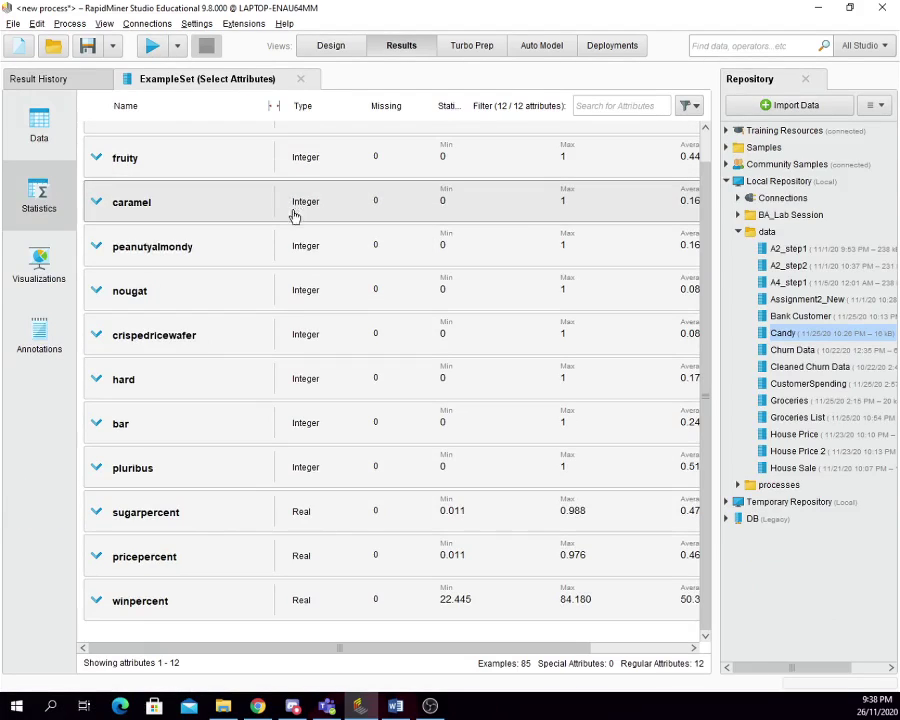
scroll(318, 250, up, 1)
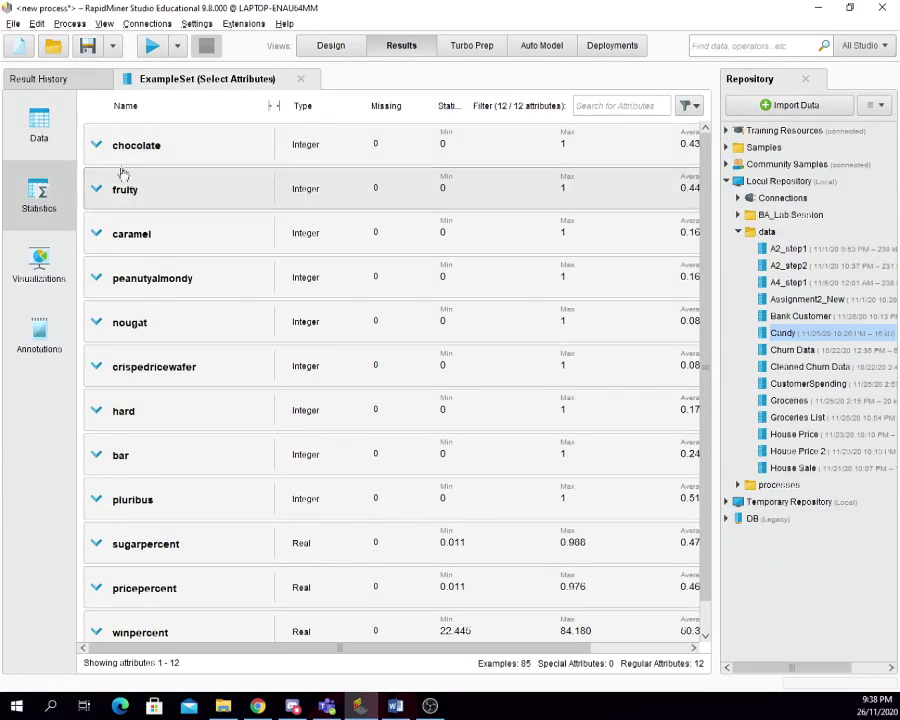
click(331, 46)
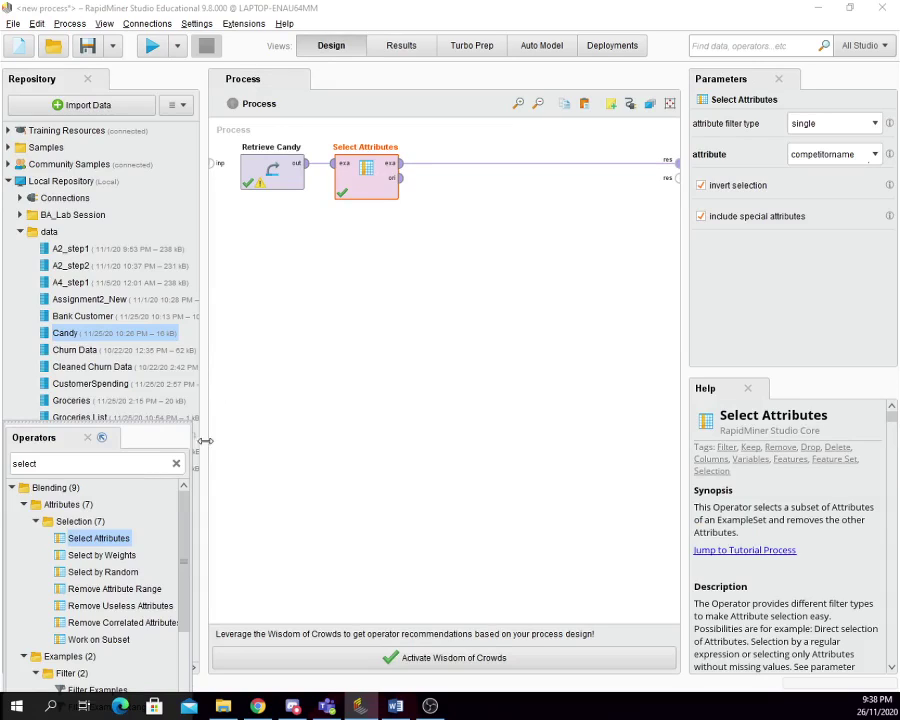
Add a k-Means operator after Select Attributes, found by searching 'clustering', with 'add as label' ticked
click(131, 468)
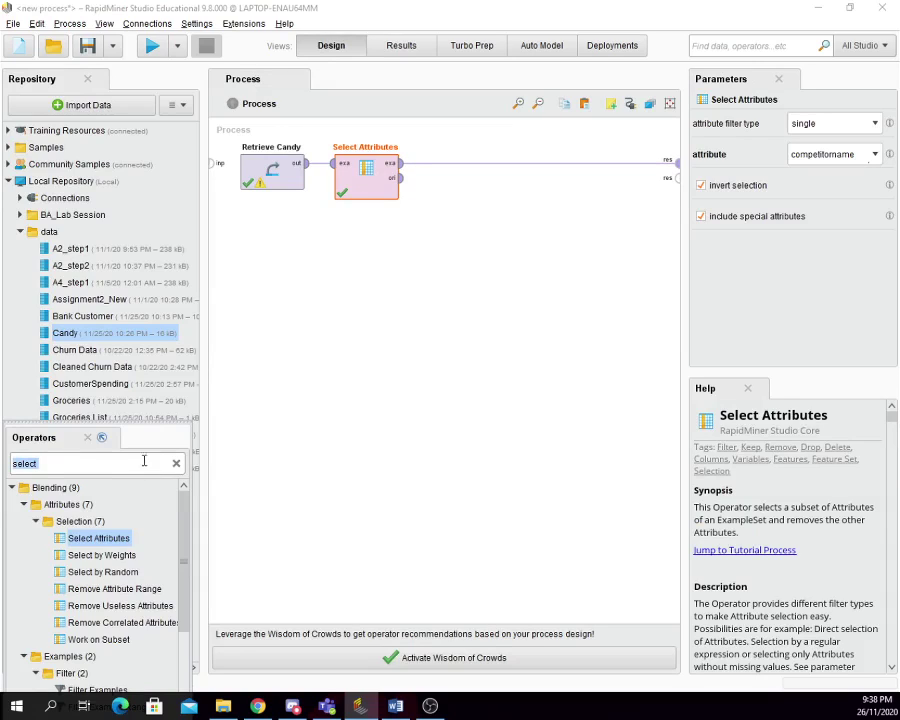
text(clustering)
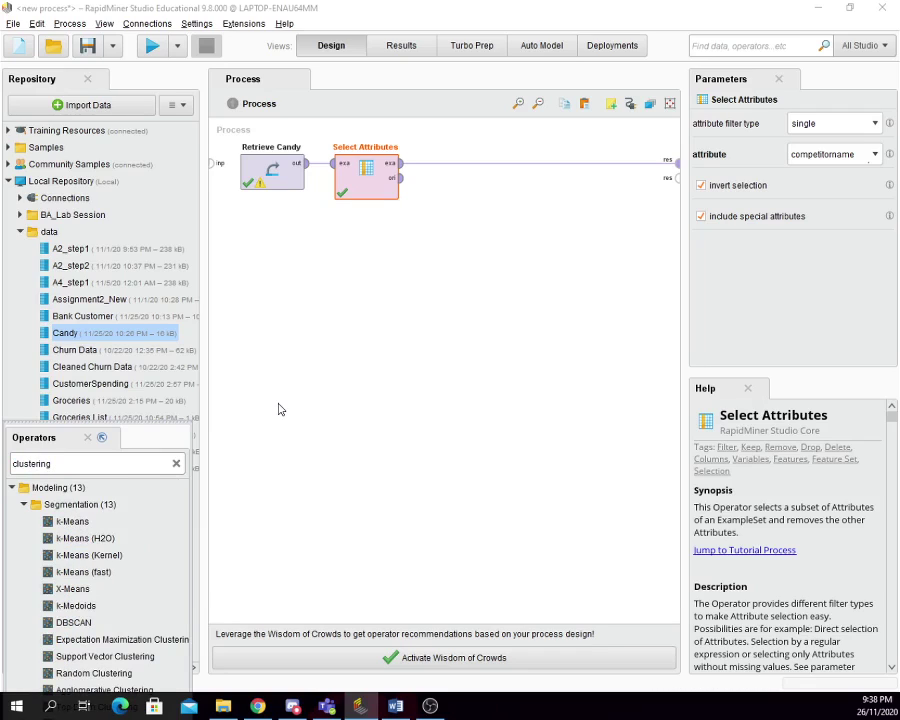
drag(46, 489, 450, 178)
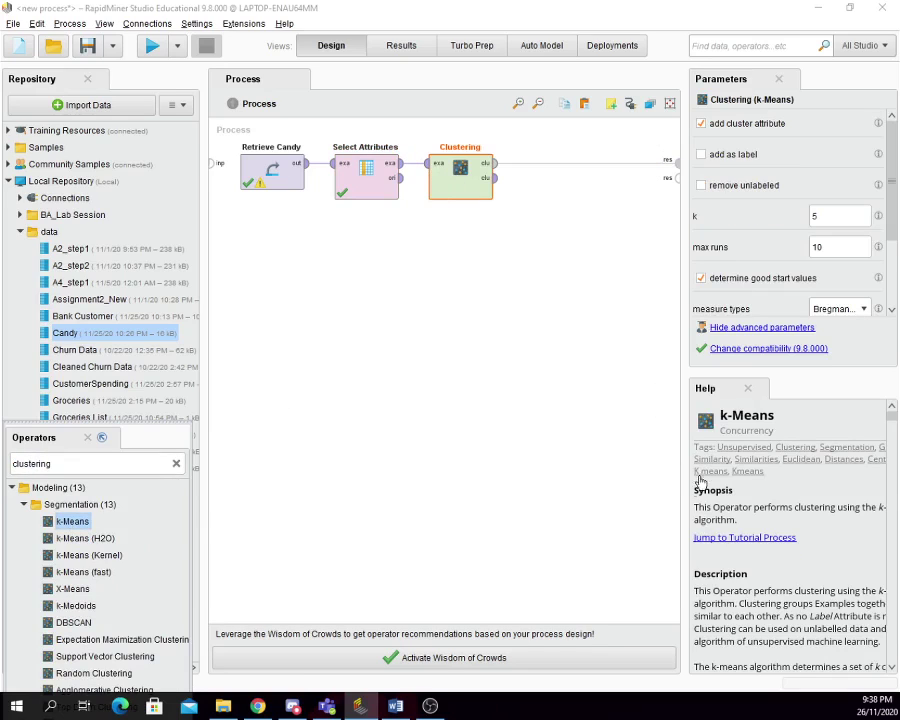
drag(685, 487, 655, 490)
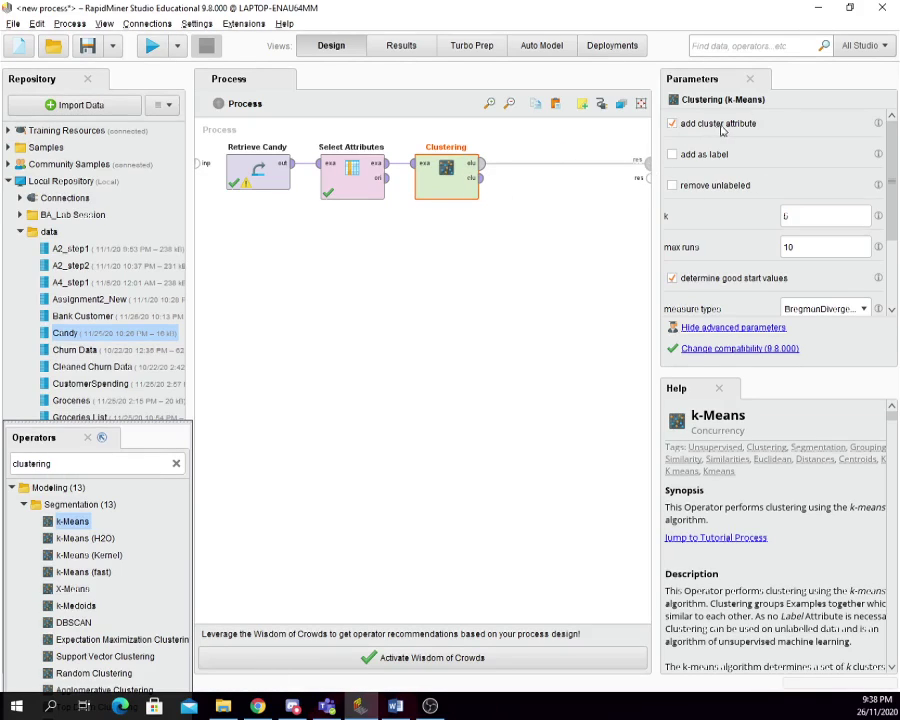
click(672, 156)
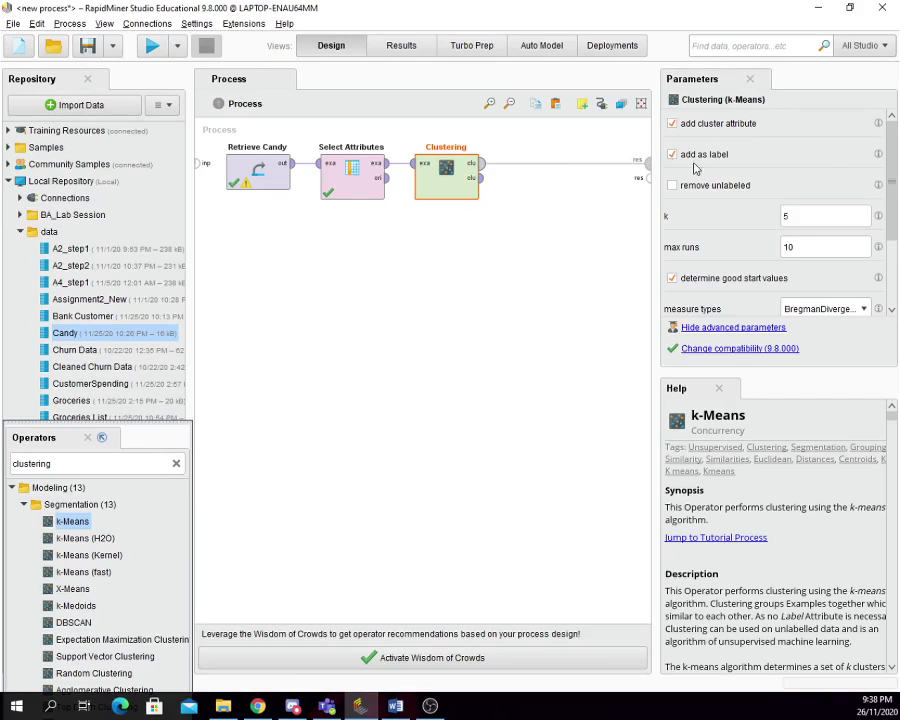
Run the process with F11 and check the output data table
click(259, 187)
key(F11)
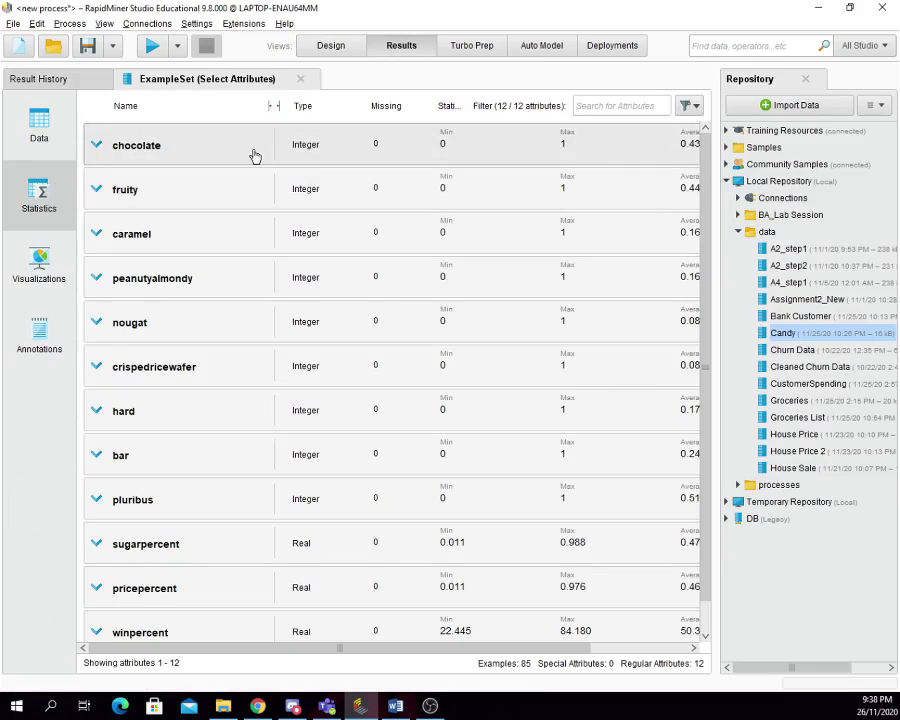
click(39, 126)
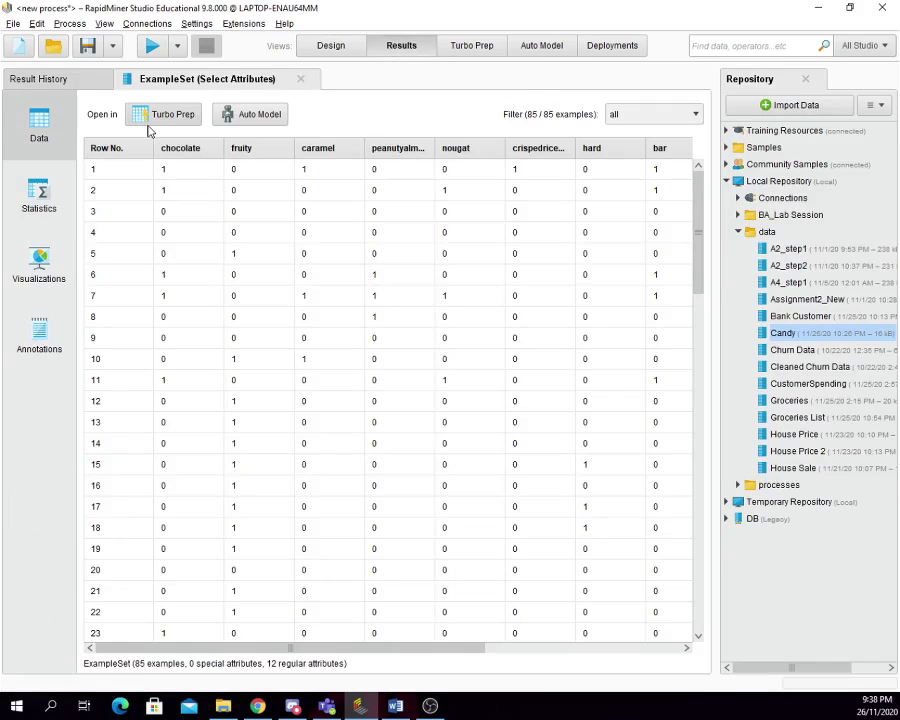
click(328, 45)
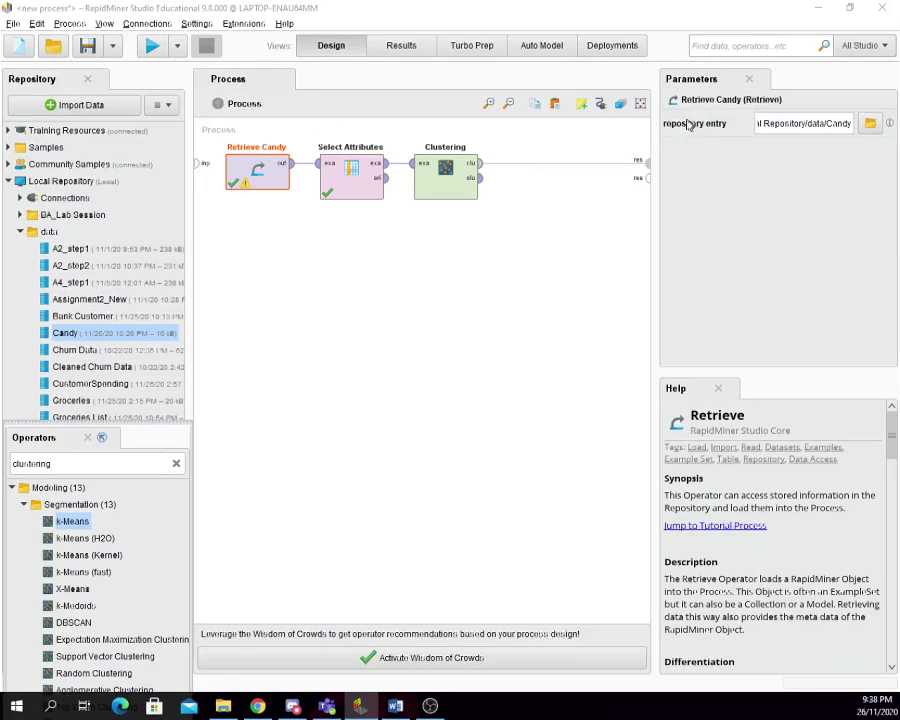
Keep k at 5 and set the k-Means measure types to NumericalMeasures (EuclideanDistance)
click(440, 180)
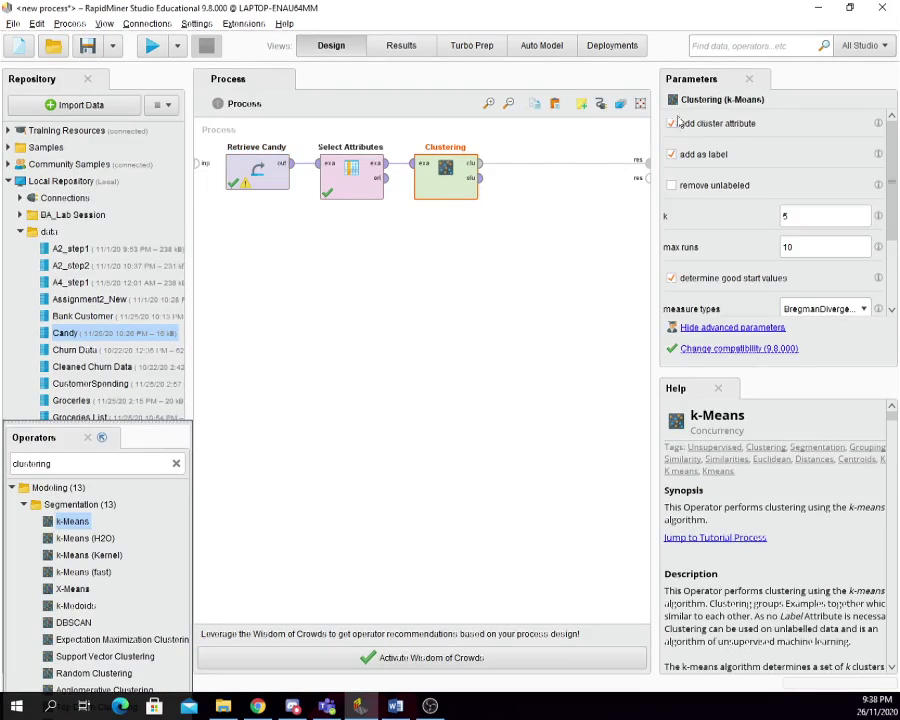
click(794, 216)
click(808, 247)
double_click(818, 251)
scroll(757, 265, down, 3)
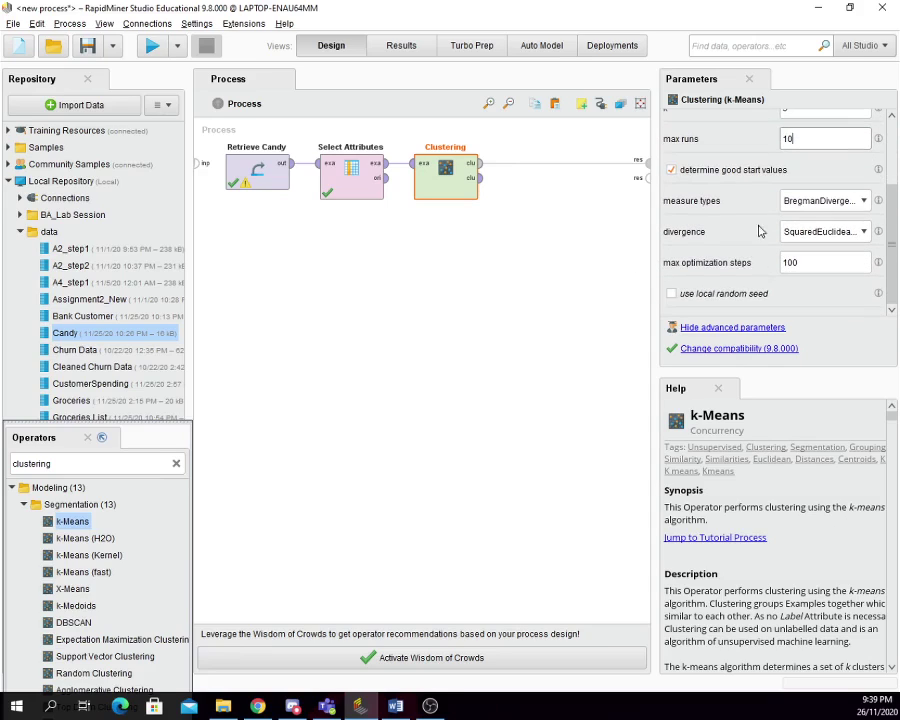
click(855, 203)
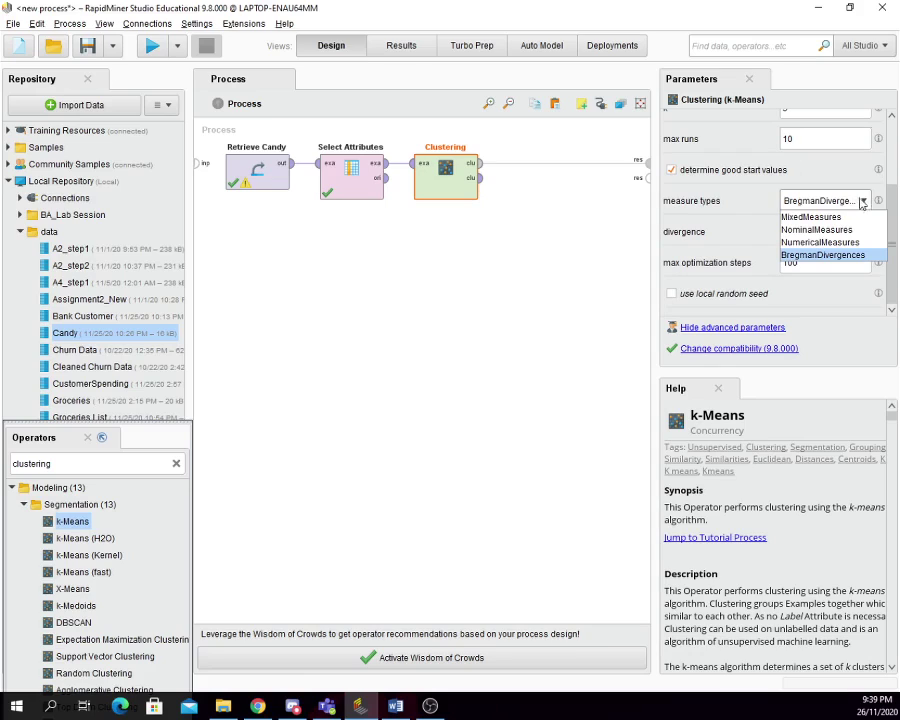
click(864, 203)
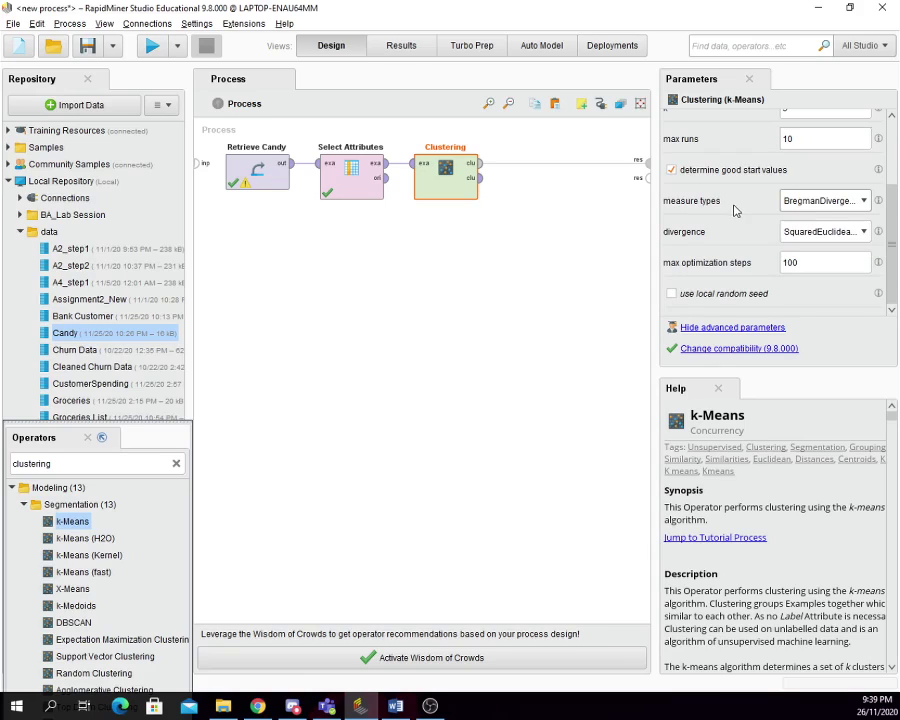
click(805, 202)
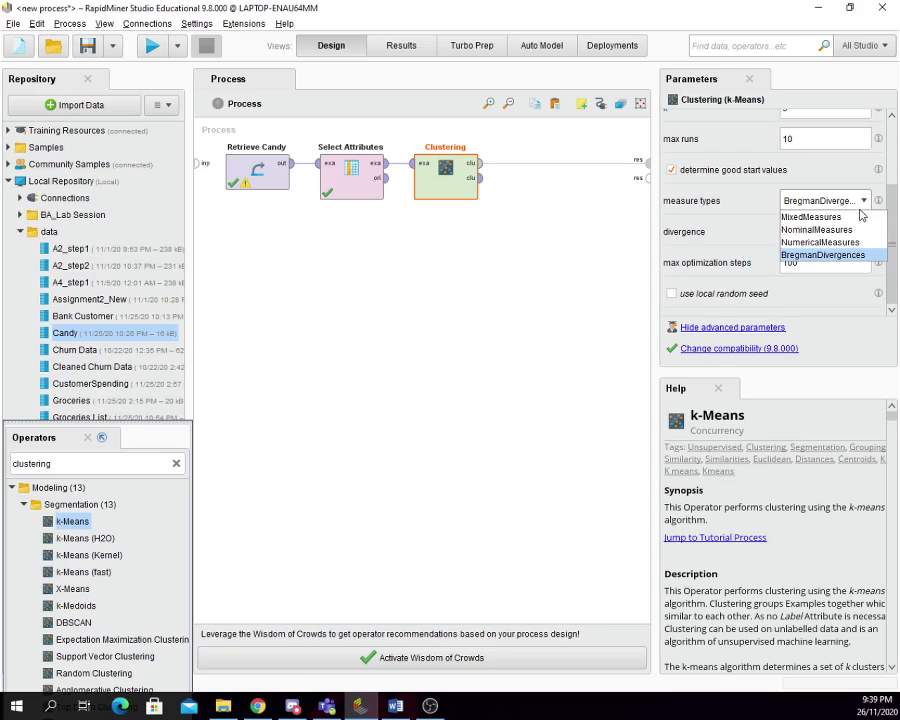
click(864, 243)
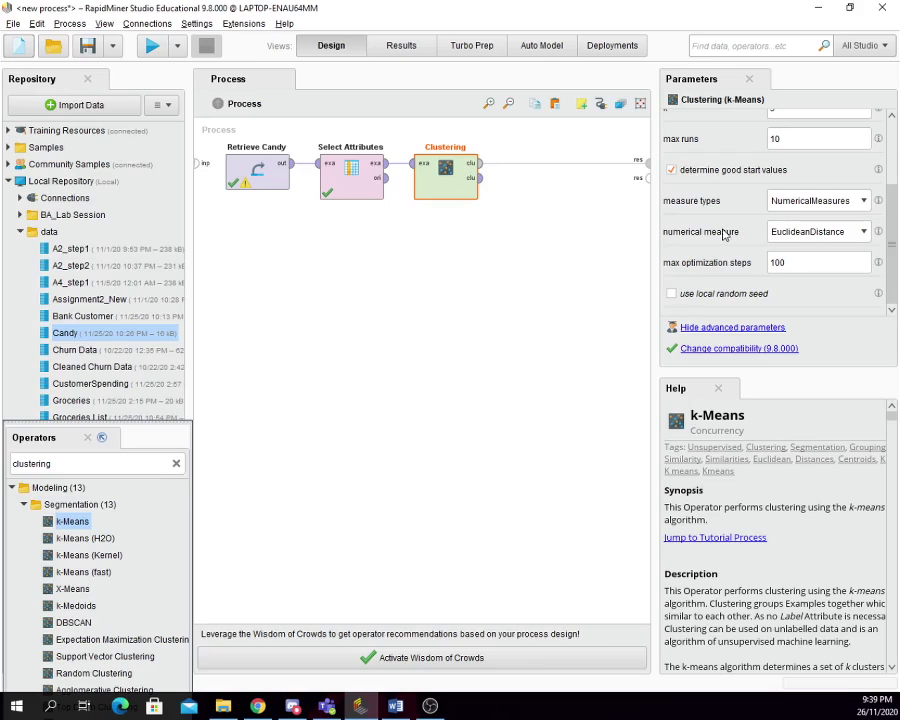
scroll(725, 234, up, 3)
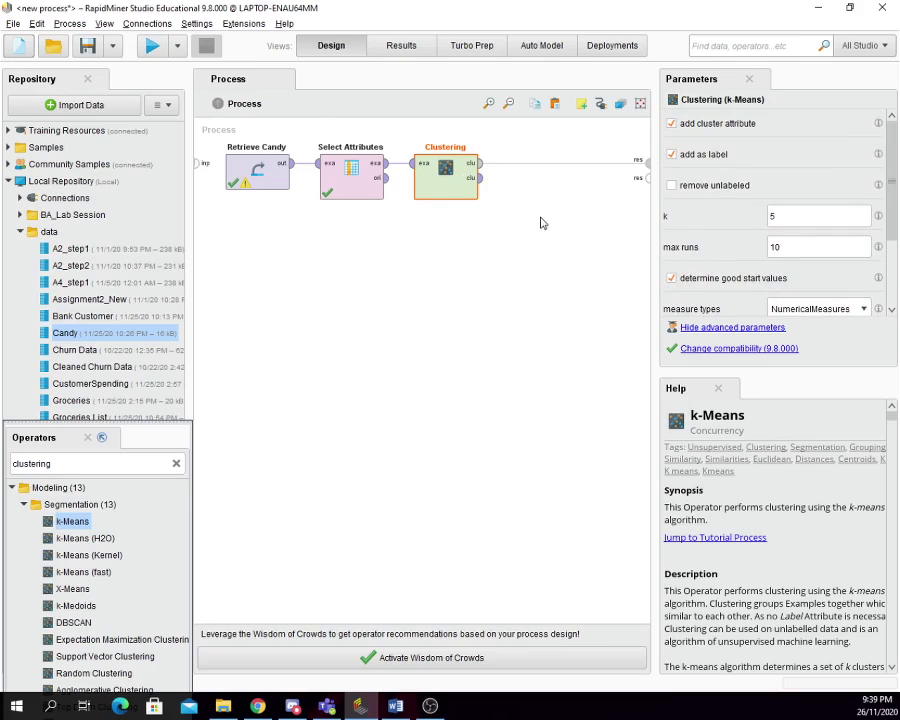
Run the process to get k-Means clusters of 12, 15, 21, 9 and 28 candies, then return to Design
click(148, 53)
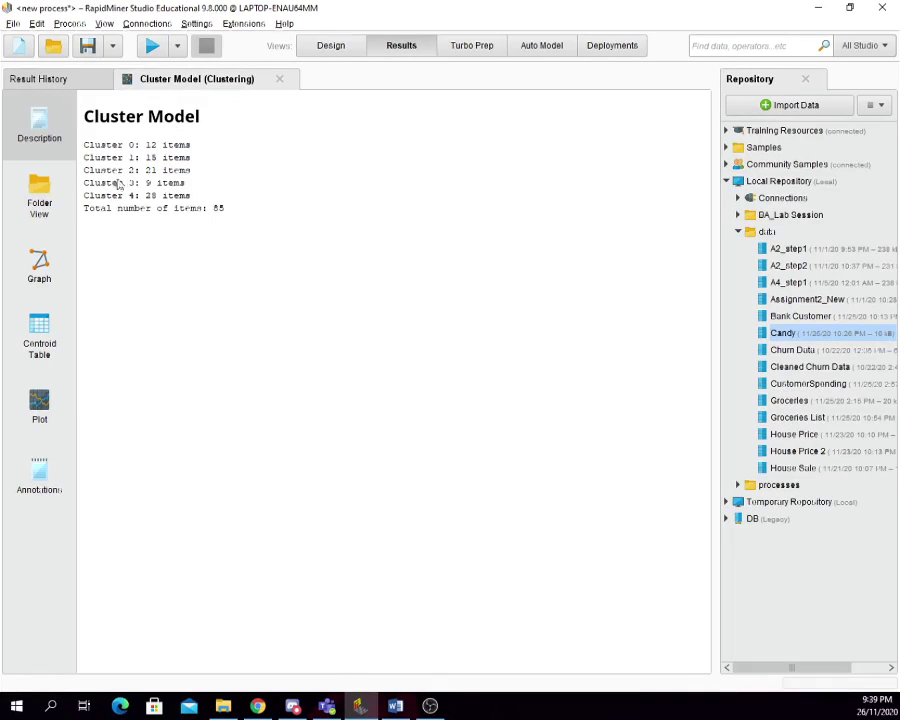
click(331, 45)
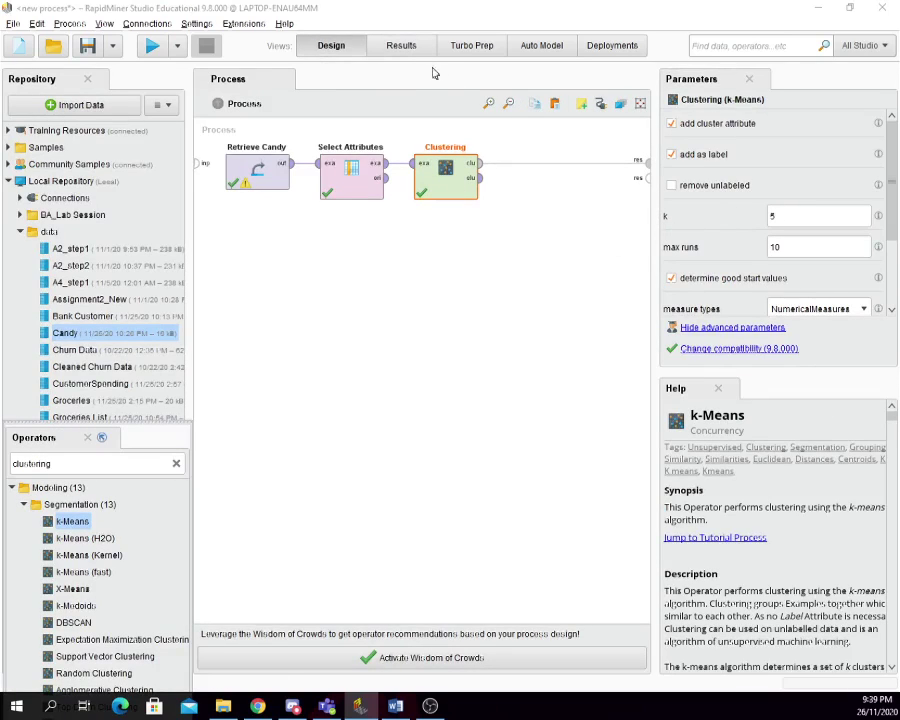
Revisit the cluster results, then start opening the saved 12_Clustering process from BA_Lab Session and cancel
click(402, 48)
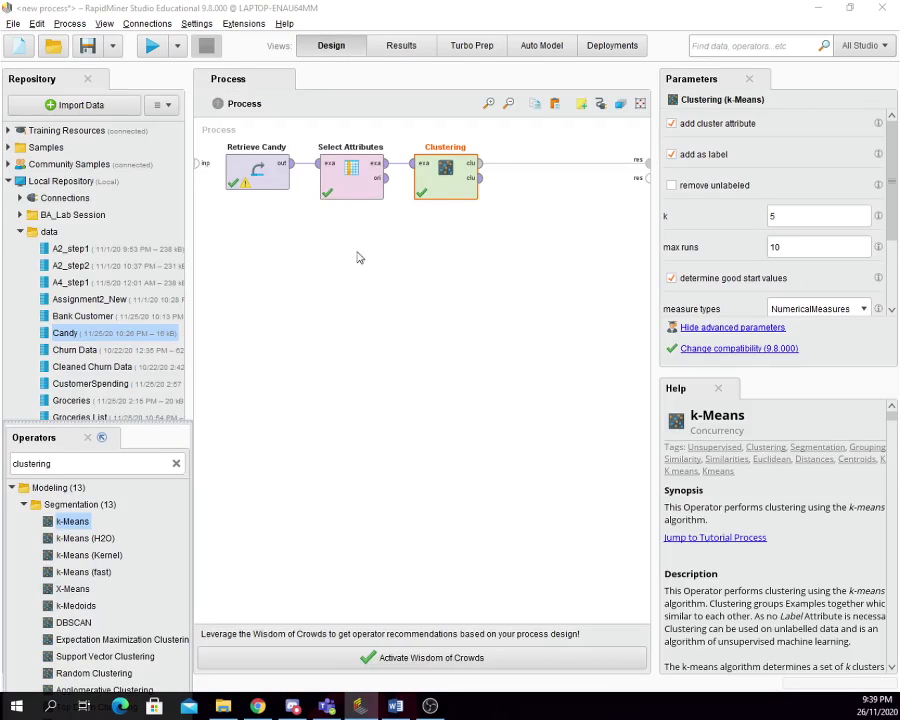
double_click(151, 461)
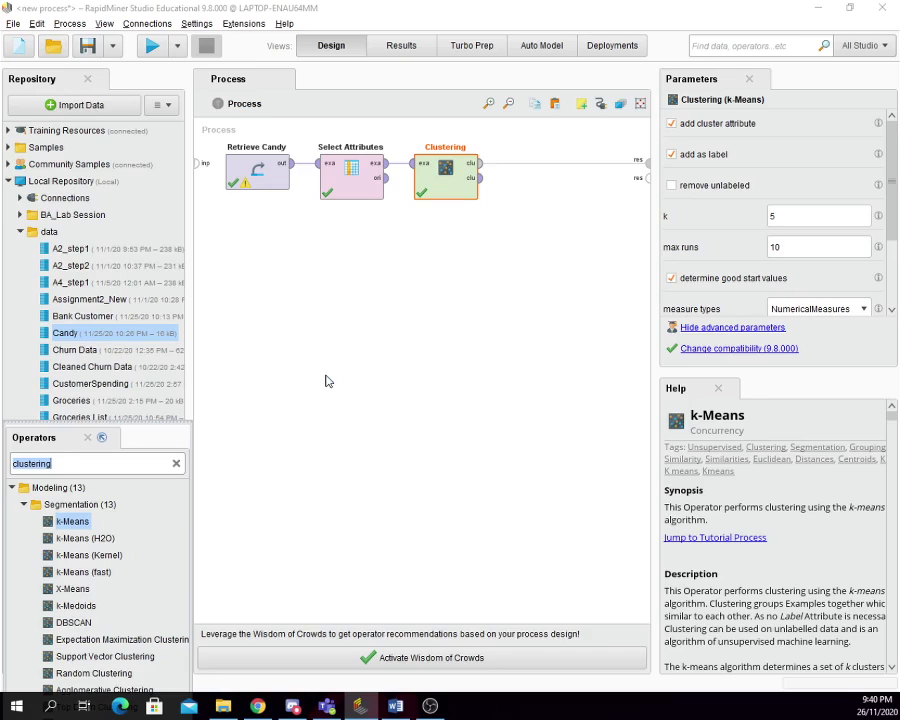
click(20, 231)
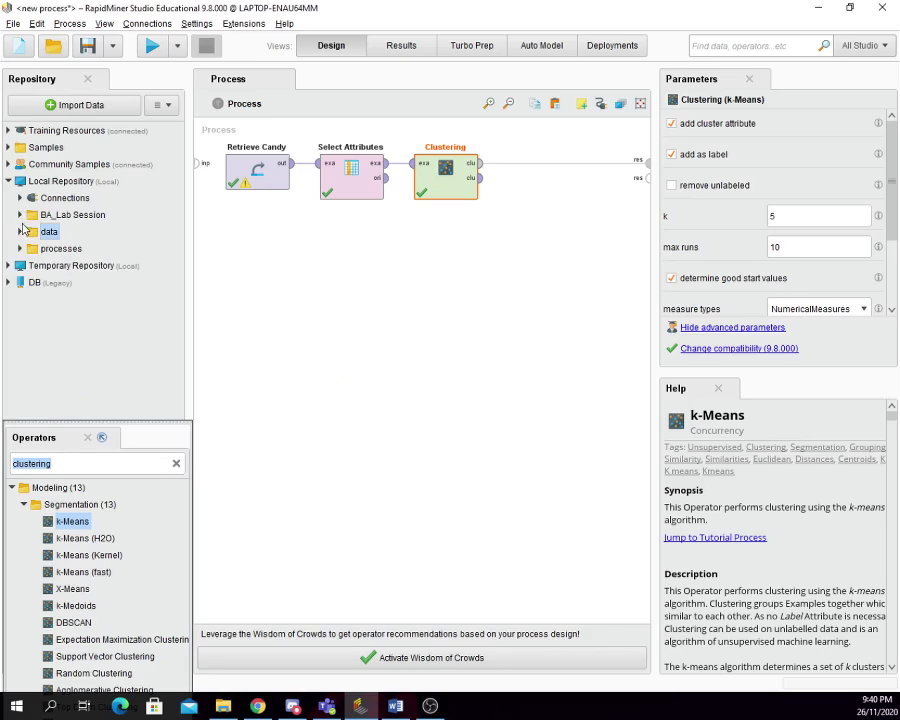
click(20, 214)
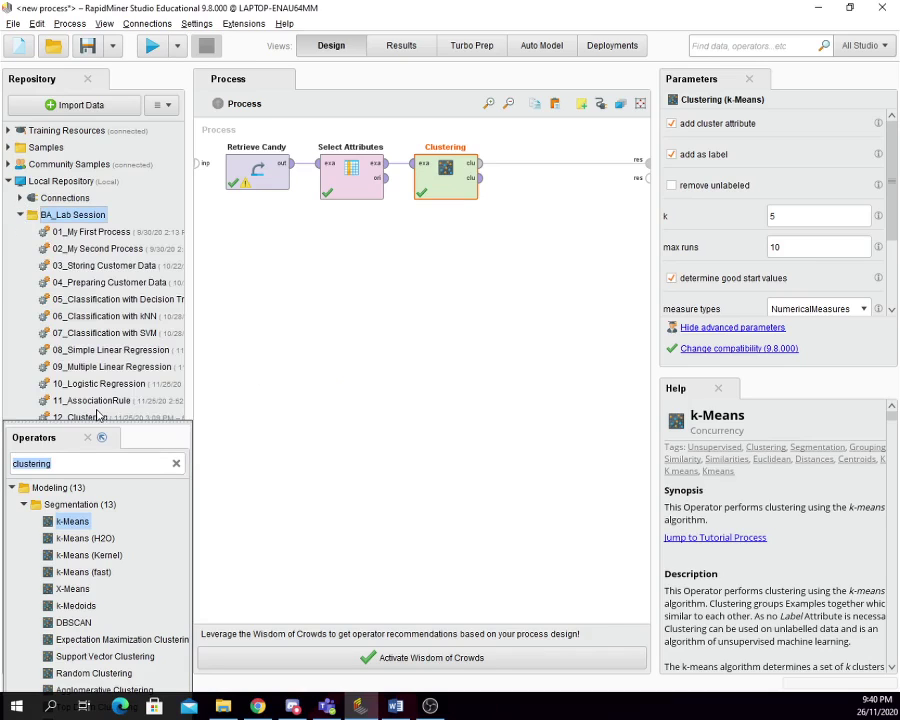
double_click(100, 415)
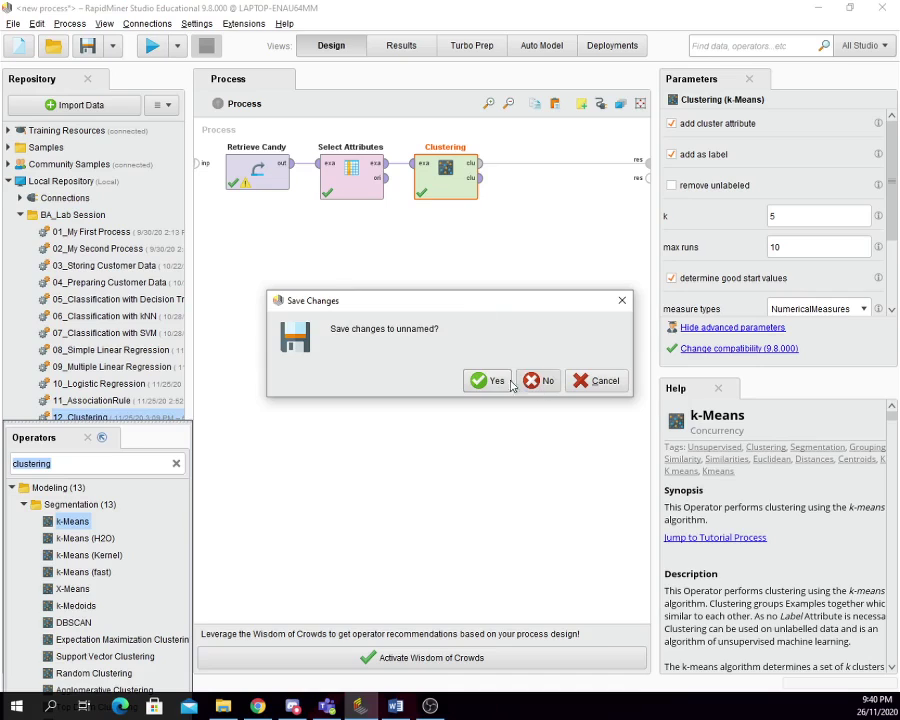
click(622, 300)
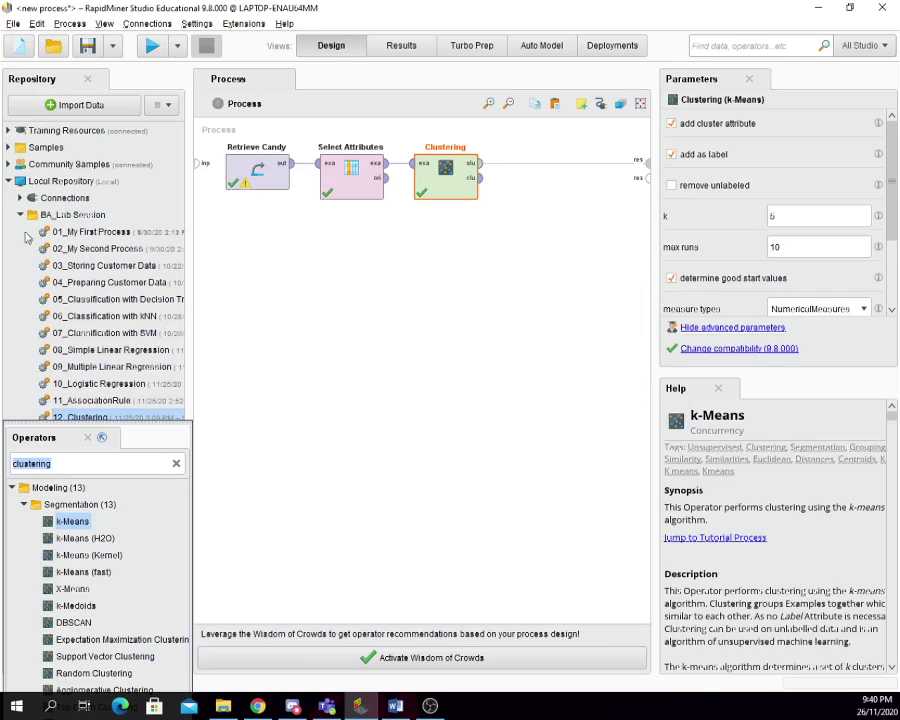
Collapse the repository folders and search the operators for 'distance'
click(20, 214)
click(48, 231)
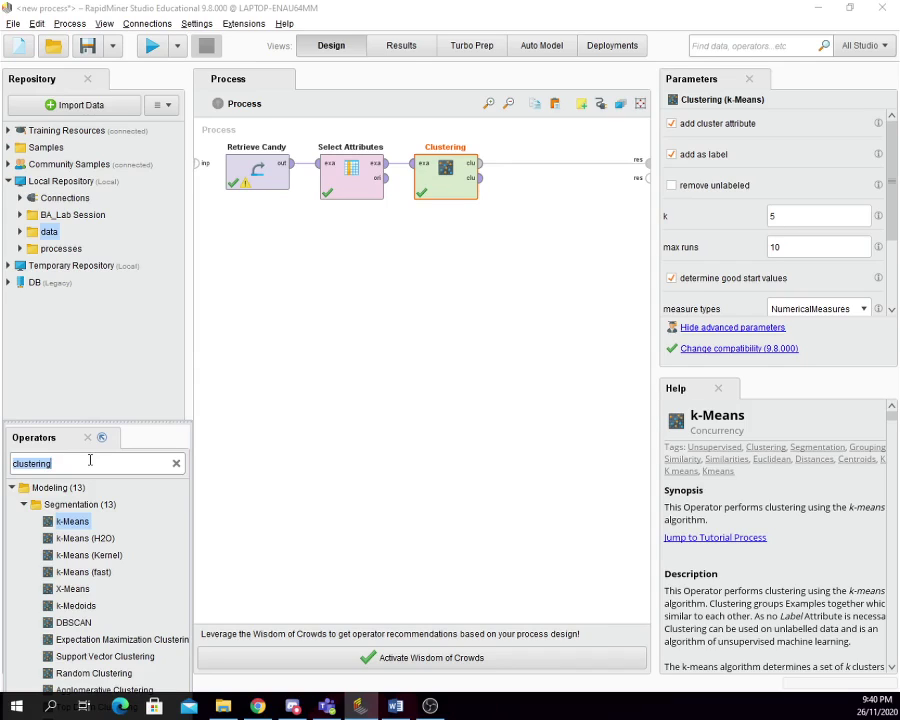
text(distance)
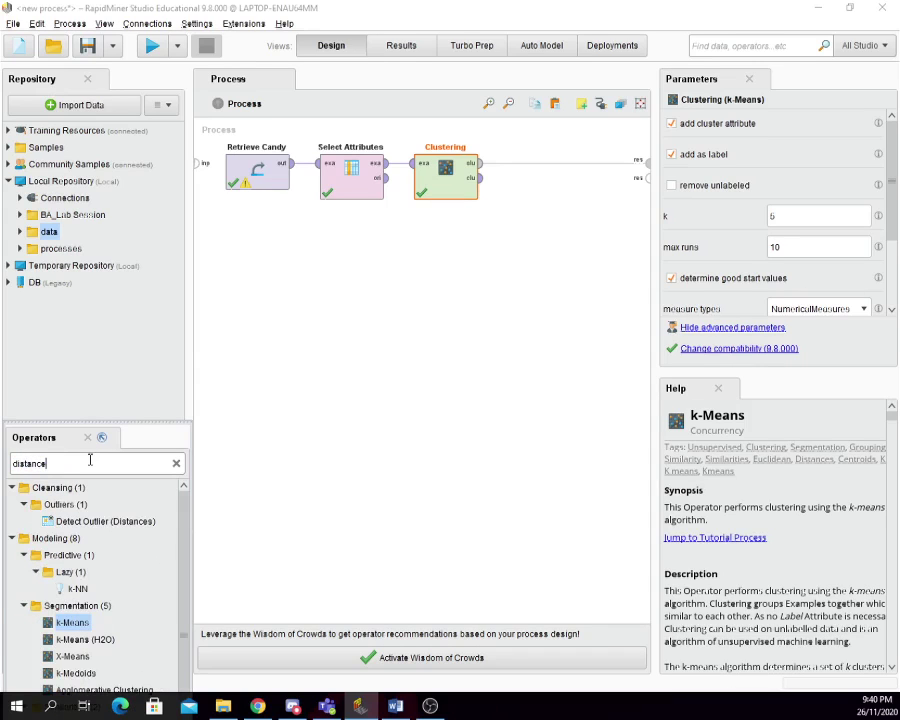
Search operators for 'performance' and place Cluster Distance Performance after the Clustering operator
key(ctrl+a)
key(BackSpace)
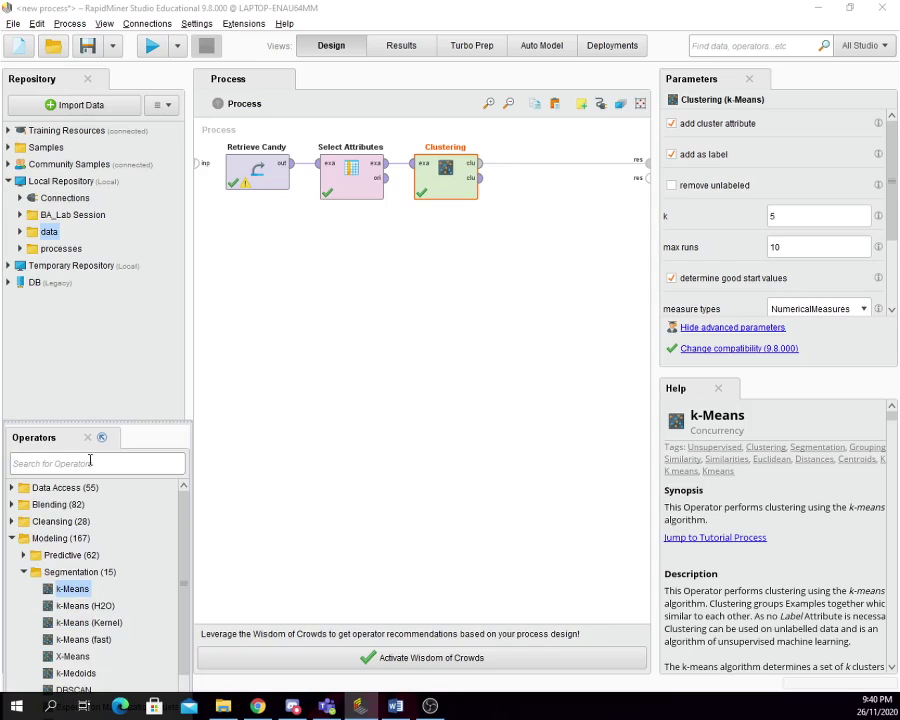
text(performance)
scroll(80, 550, down, 3)
scroll(85, 580, down, 1)
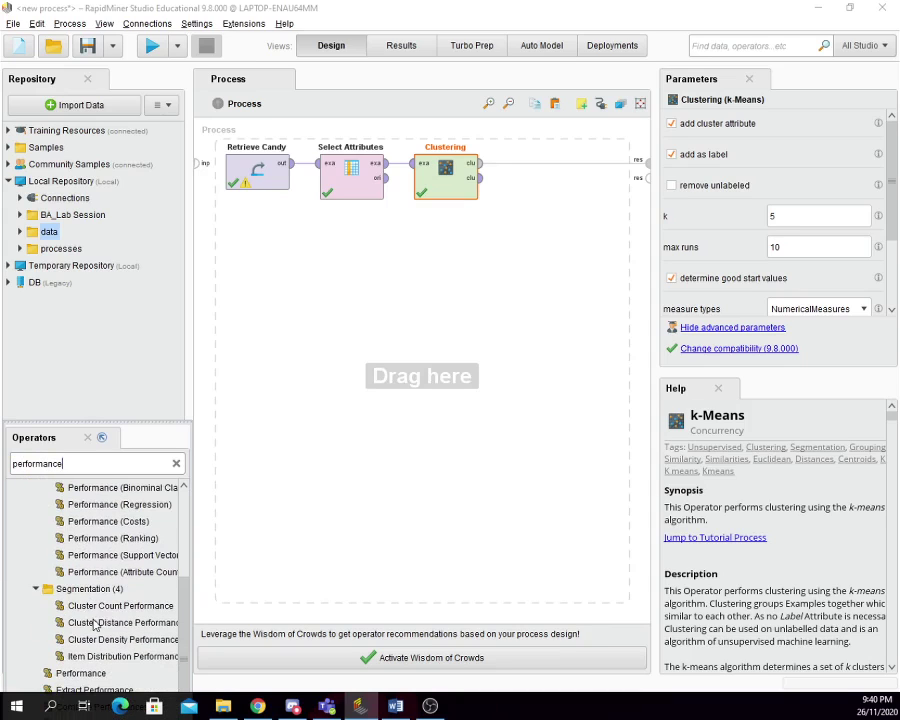
drag(113, 625, 538, 172)
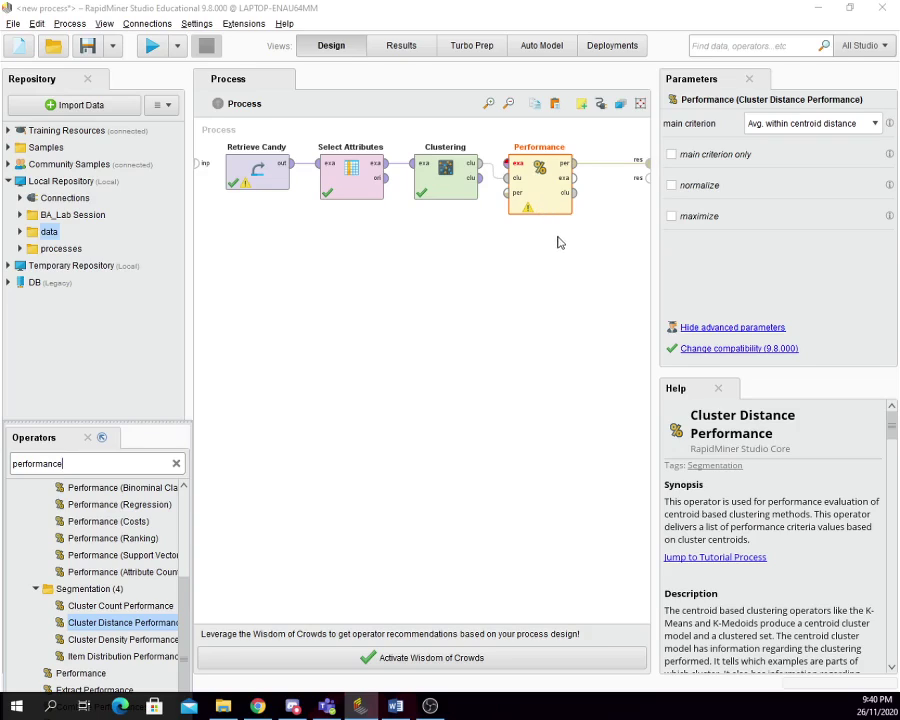
Feed the cluster model into Cluster Distance Performance and wire its outputs to the process results
click(478, 177)
click(506, 178)
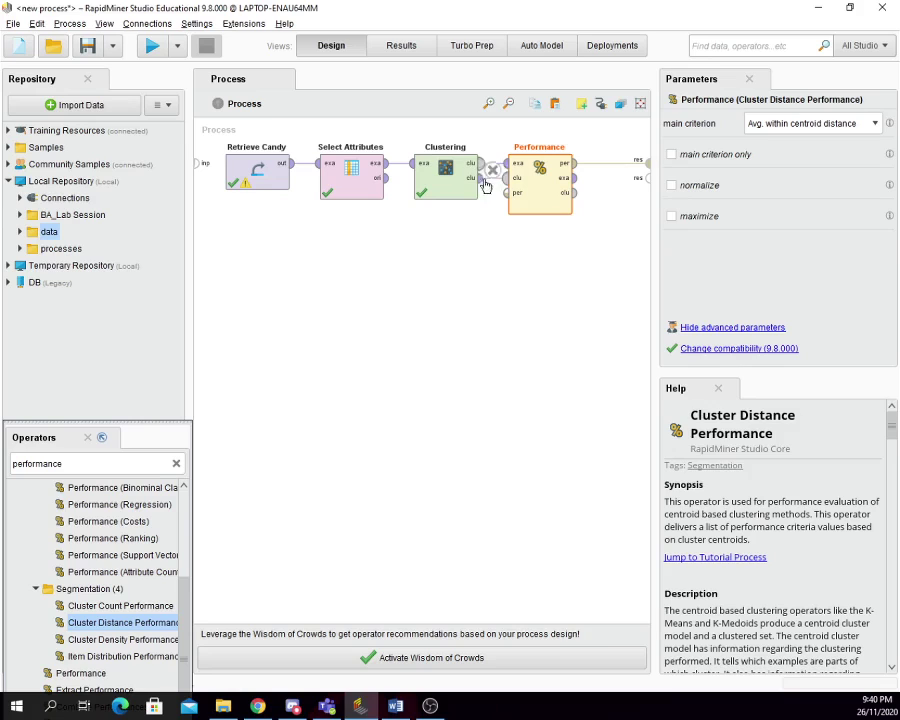
click(576, 177)
click(647, 177)
click(576, 192)
click(646, 194)
click(540, 190)
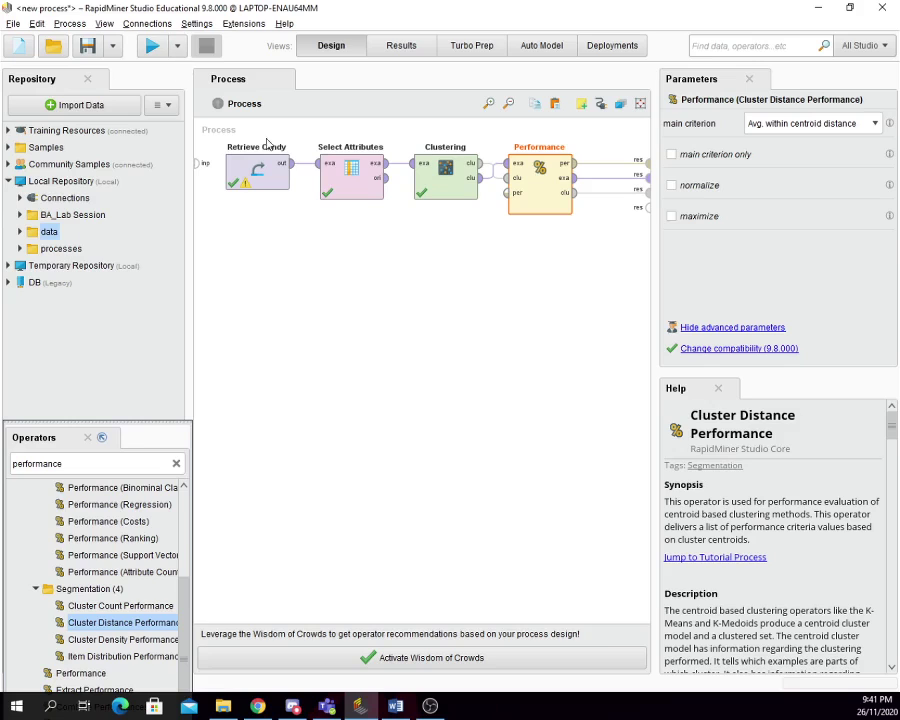
Run the process, view the cluster-labelled ExampleSet, and check the Clustering operator's k-Means settings
click(151, 45)
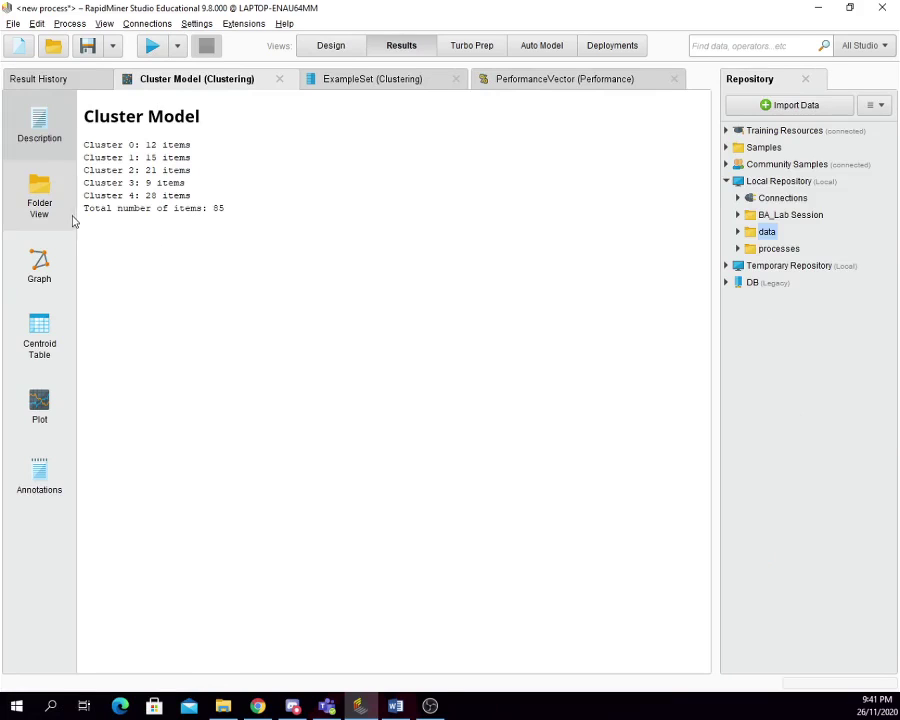
click(405, 80)
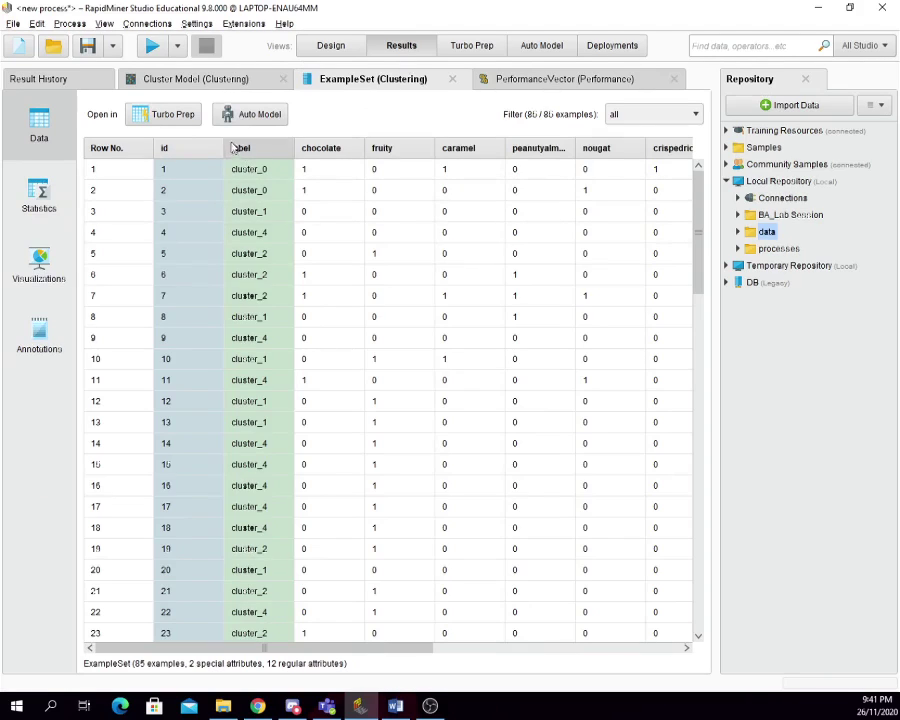
click(331, 45)
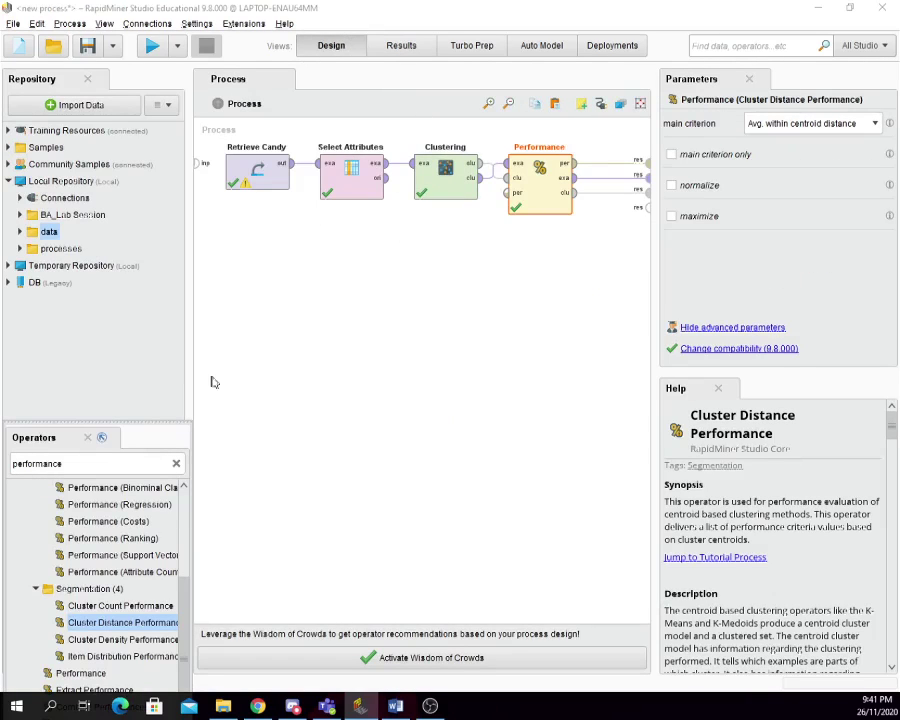
click(440, 172)
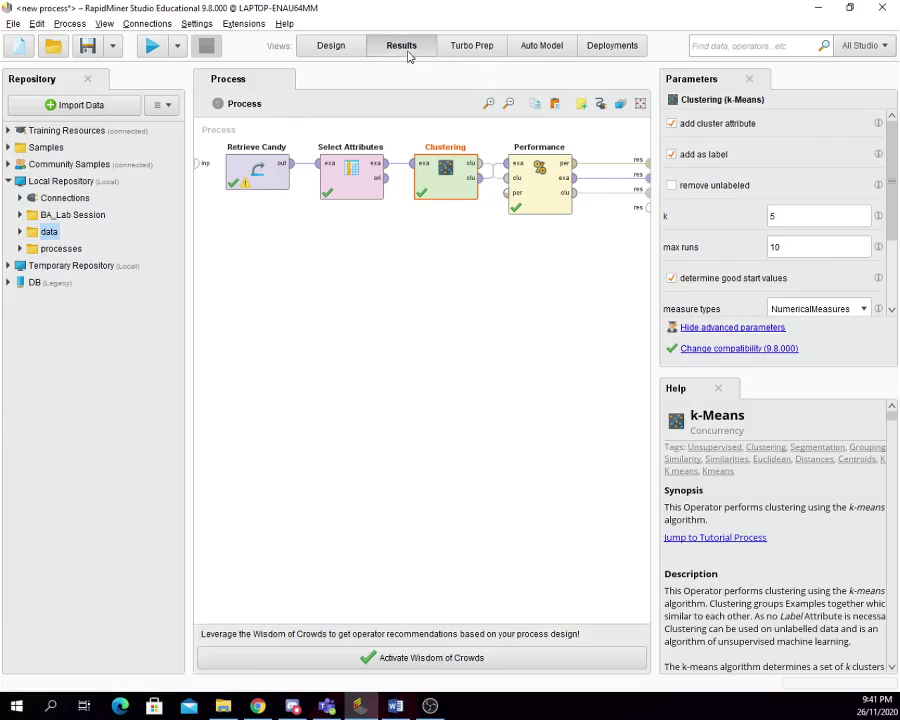
key(F11)
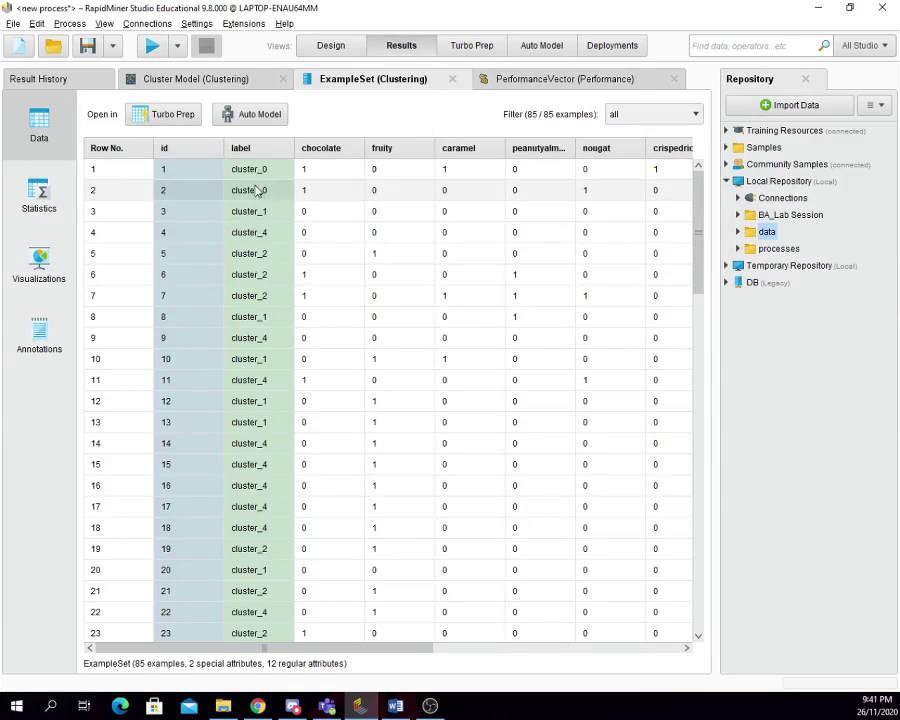
scroll(238, 280, down, 3)
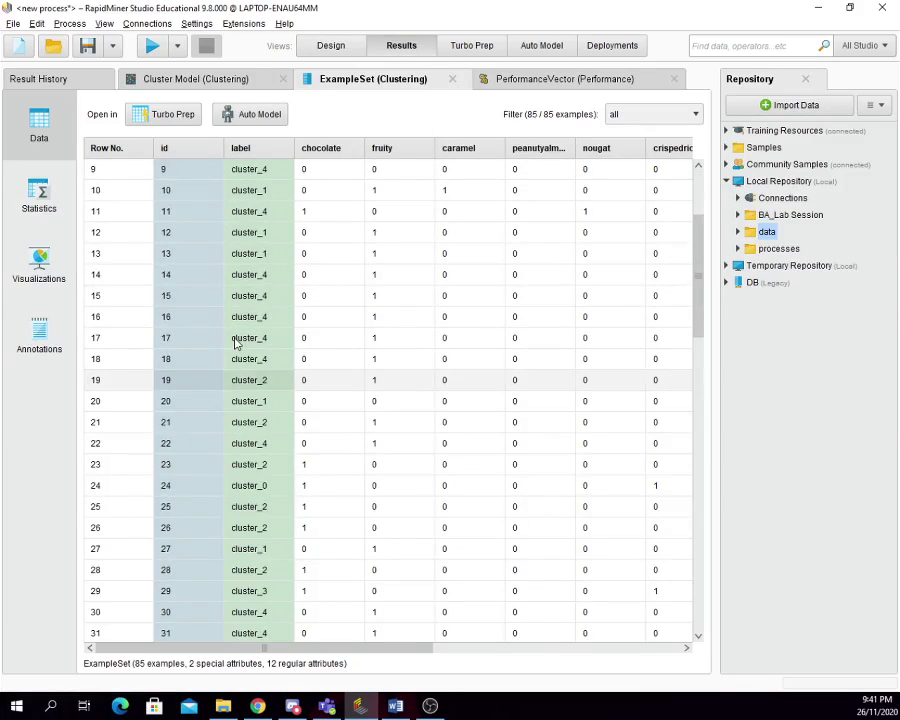
scroll(237, 343, up, 3)
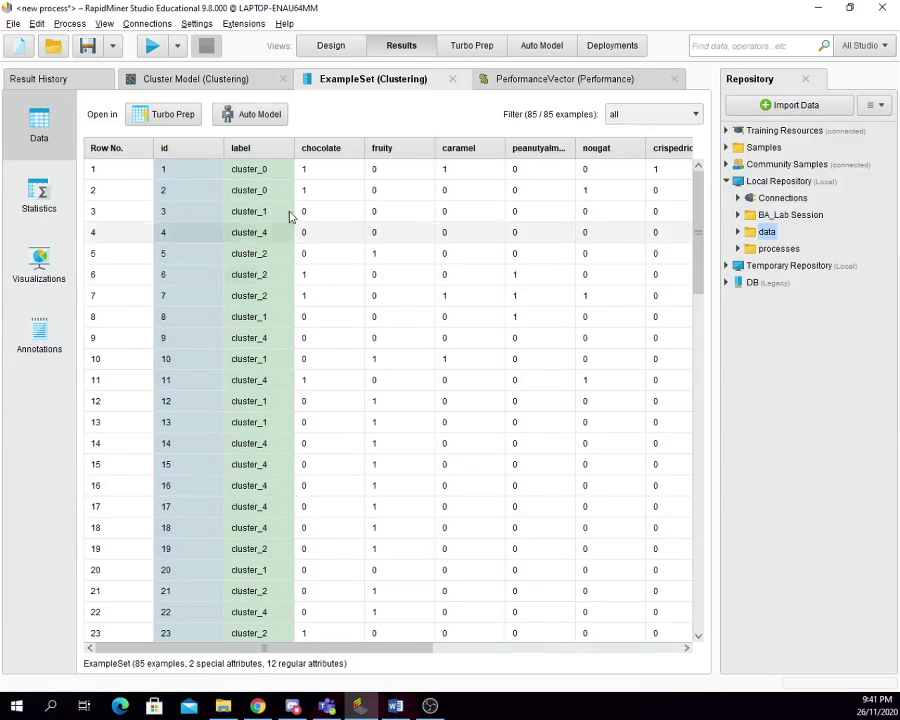
Review the cluster model summary and scroll the labelled example table down to row 85
click(330, 47)
click(402, 47)
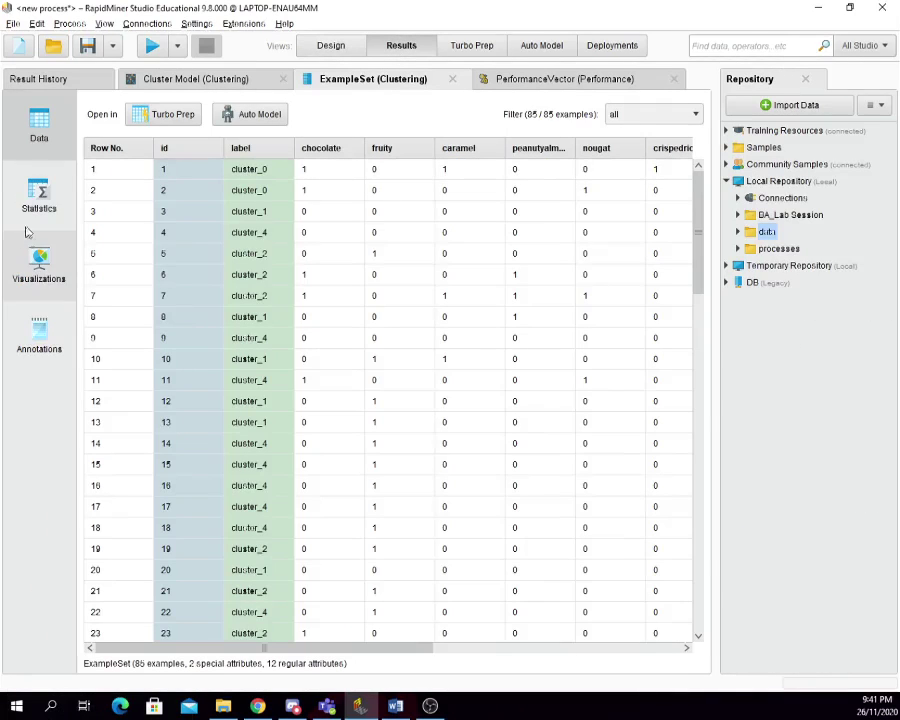
click(163, 79)
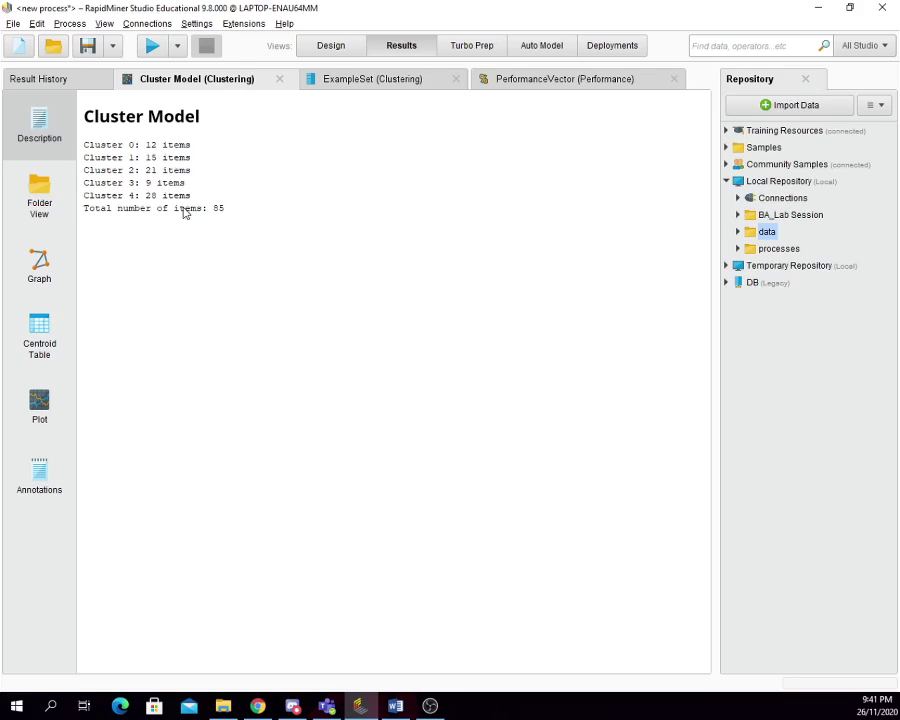
click(337, 84)
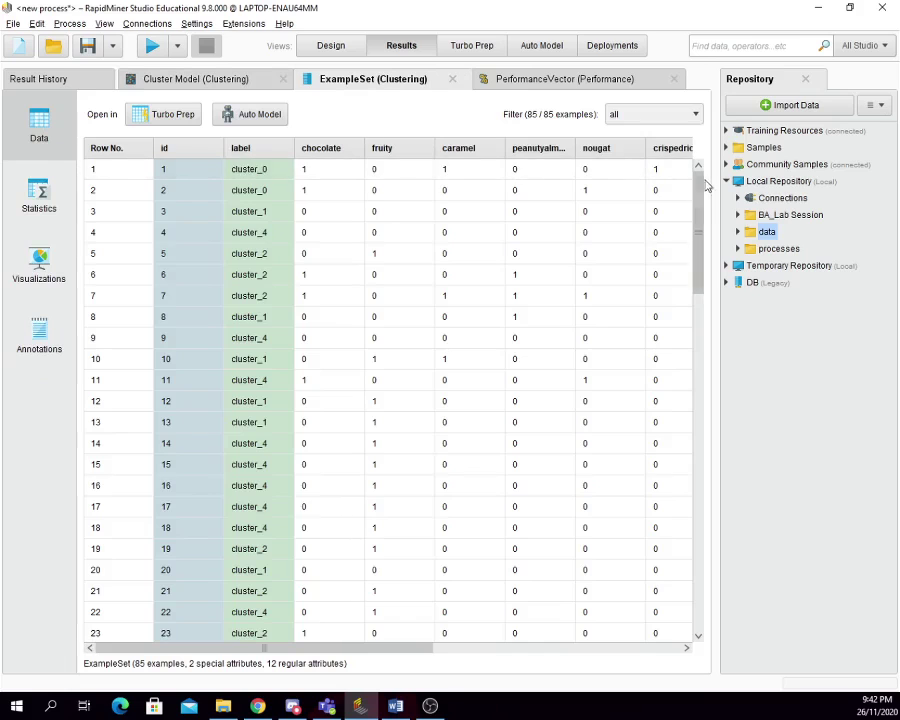
drag(705, 181, 680, 510)
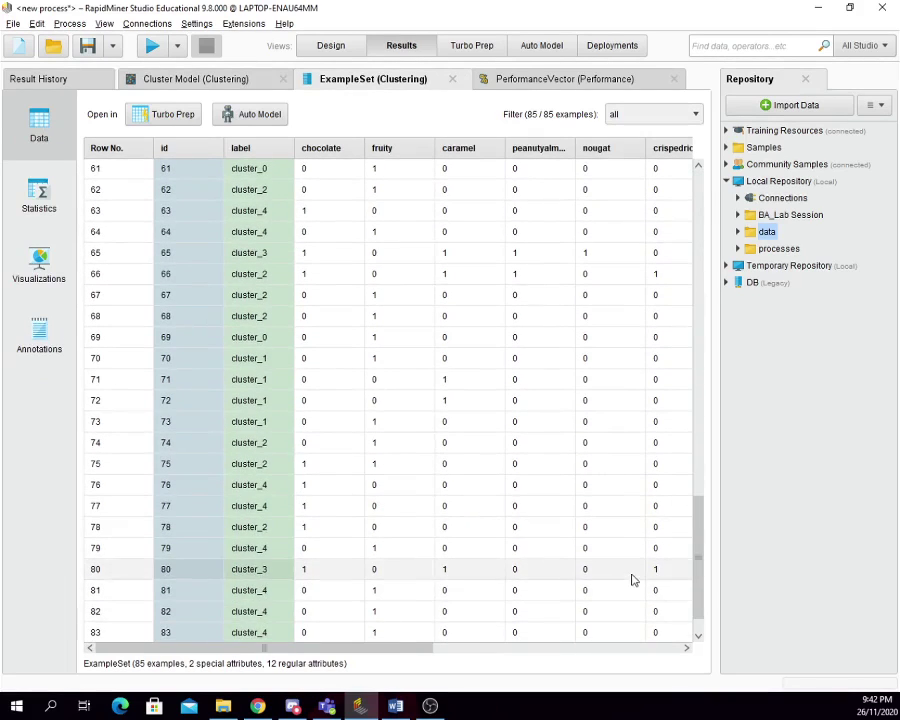
scroll(158, 638, down, 1)
click(158, 638)
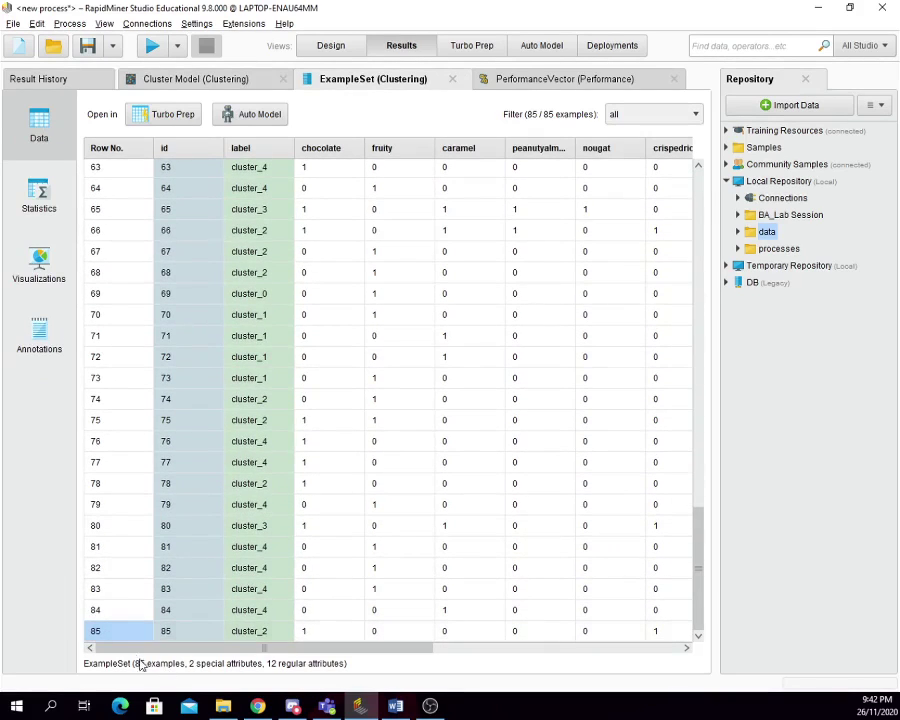
click(331, 45)
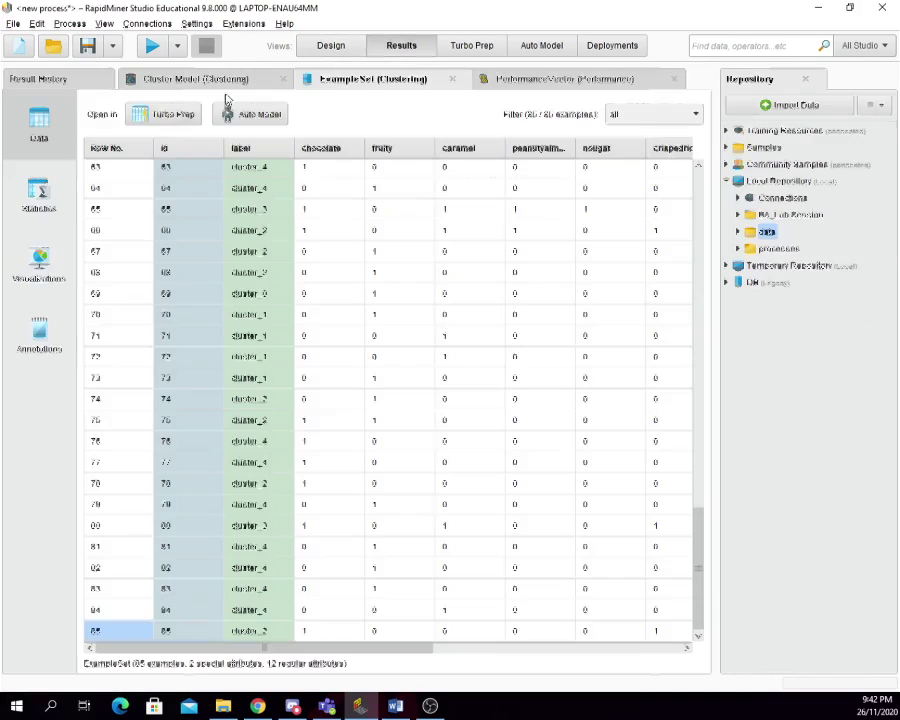
Show the Cluster Model's Centroid Table, glance at the PerformanceVector, then return to ExampleSet (Clustering)
click(192, 78)
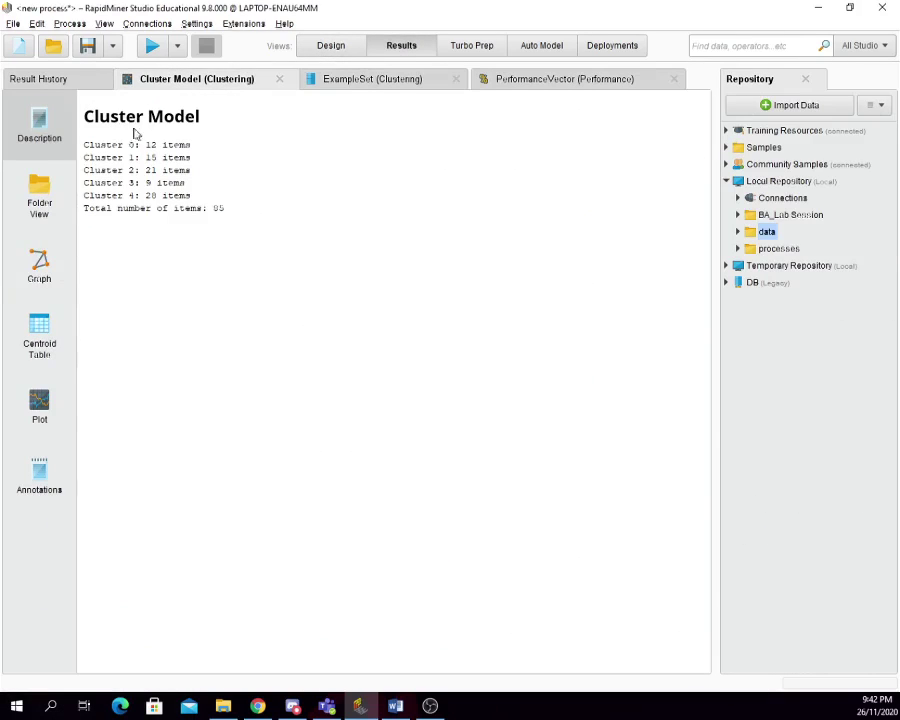
click(40, 350)
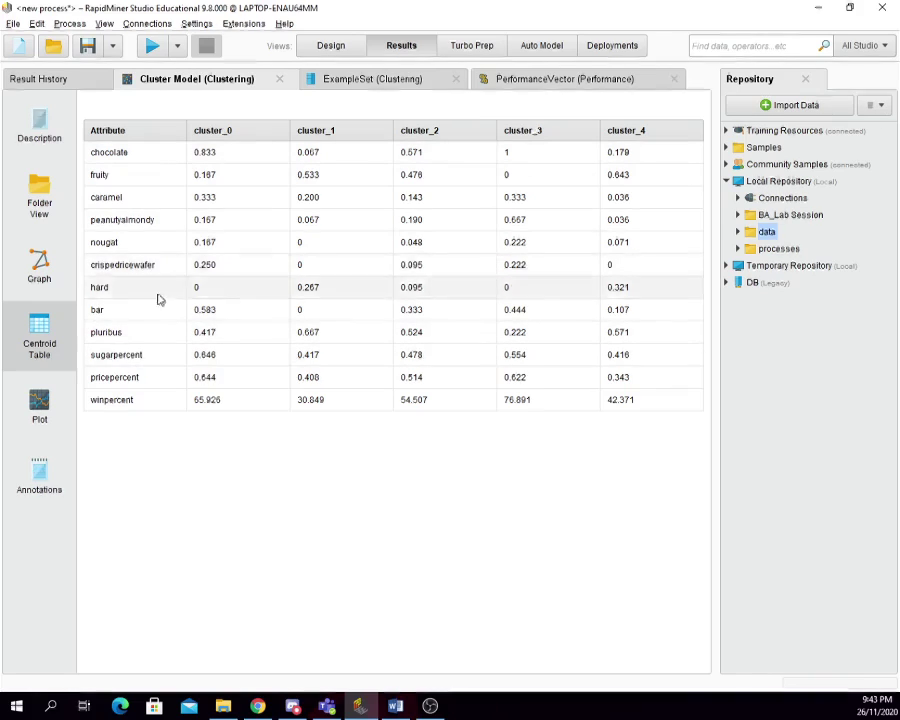
click(355, 82)
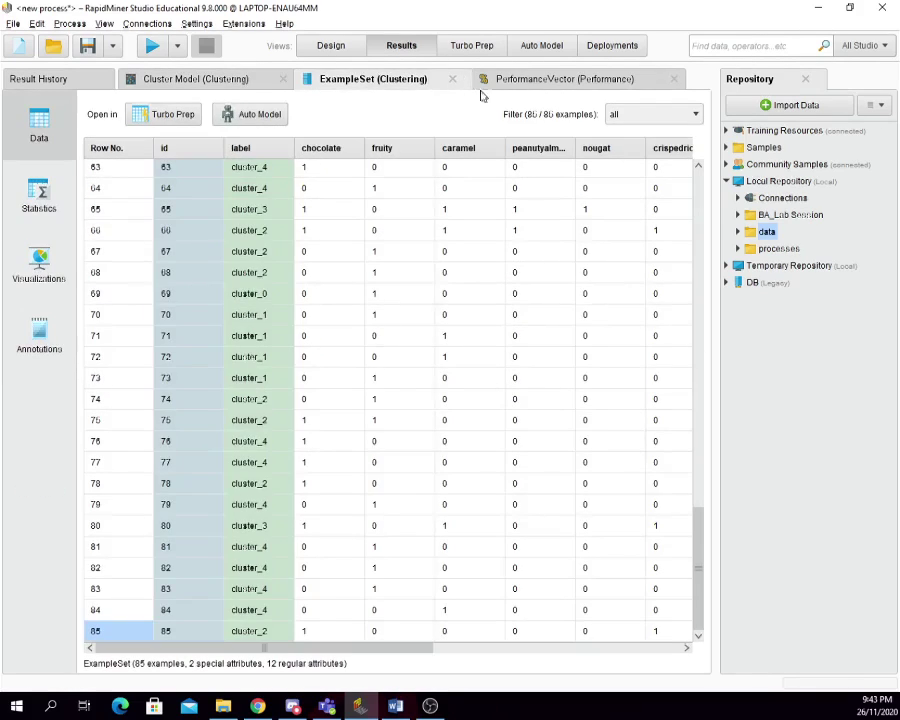
click(505, 79)
click(398, 80)
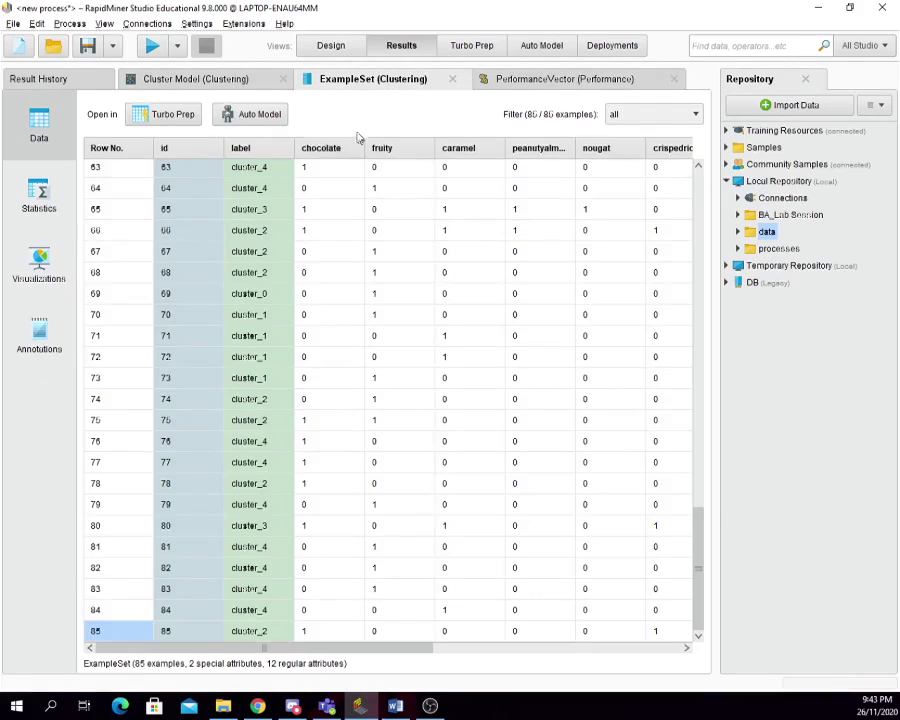